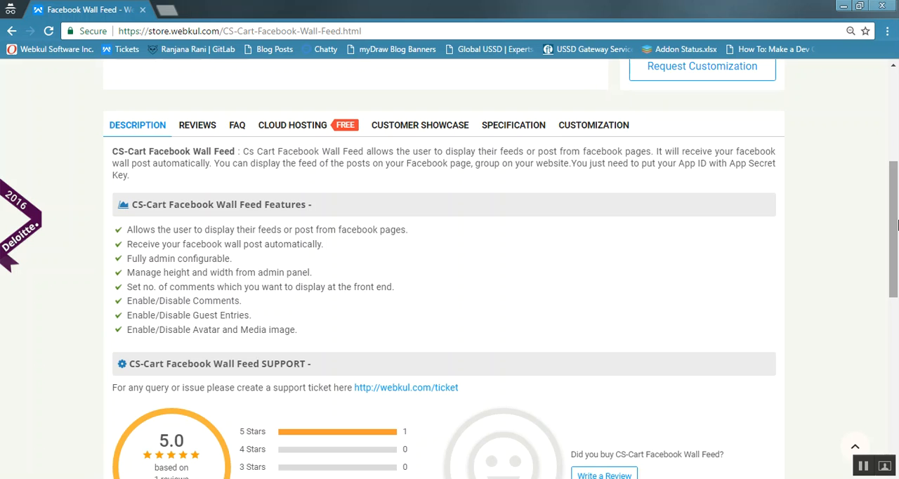
- Open the CS-Cart Facebook Wall Feed live demo and go to the add-on management page in its admin panel
{"action": "scroll", "coordinate": [896, 223], "scroll_direction": "up", "scroll_amount": 4}
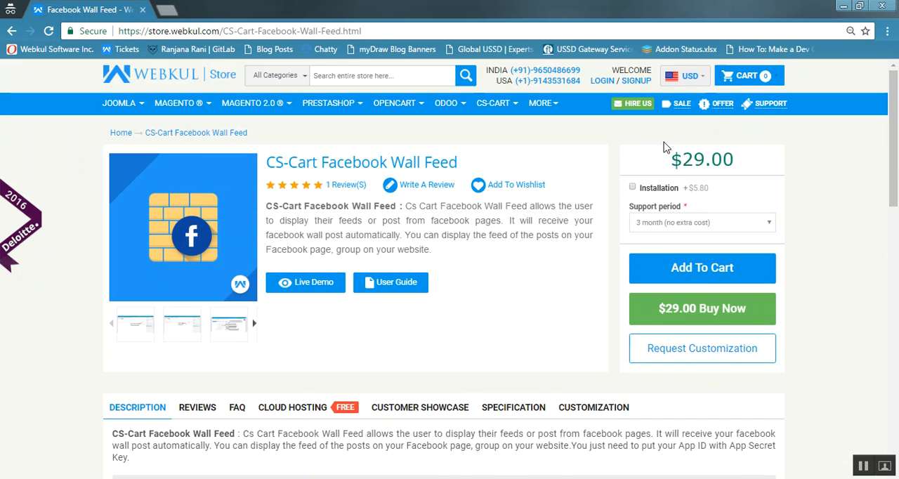
{"action": "left_click", "coordinate": [312, 284]}
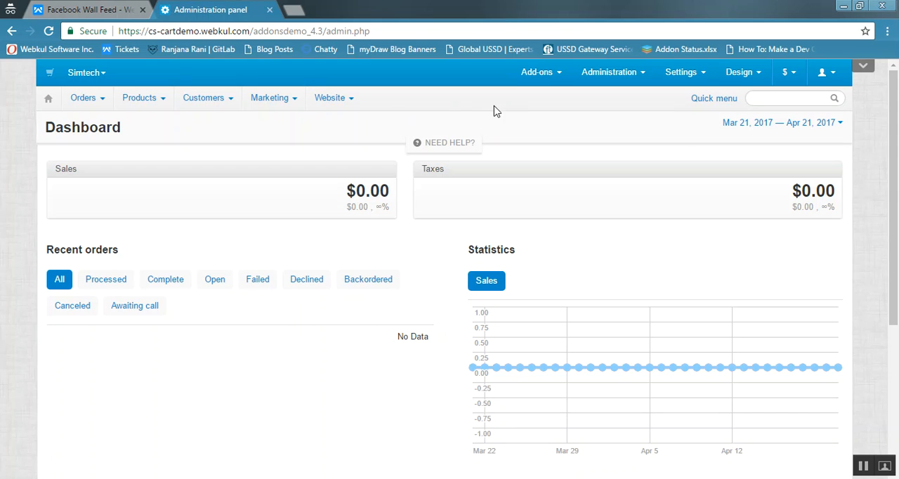
{"action": "mouse_move", "coordinate": [537, 74]}
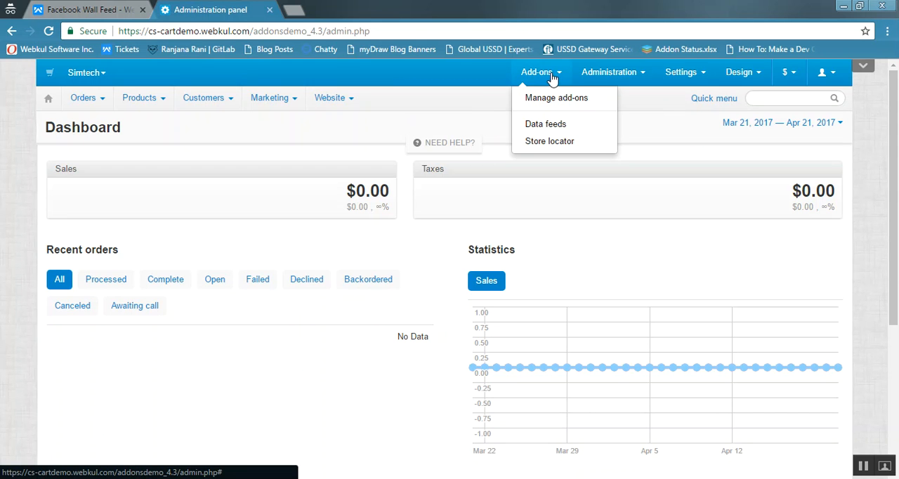
{"action": "left_click", "coordinate": [553, 102]}
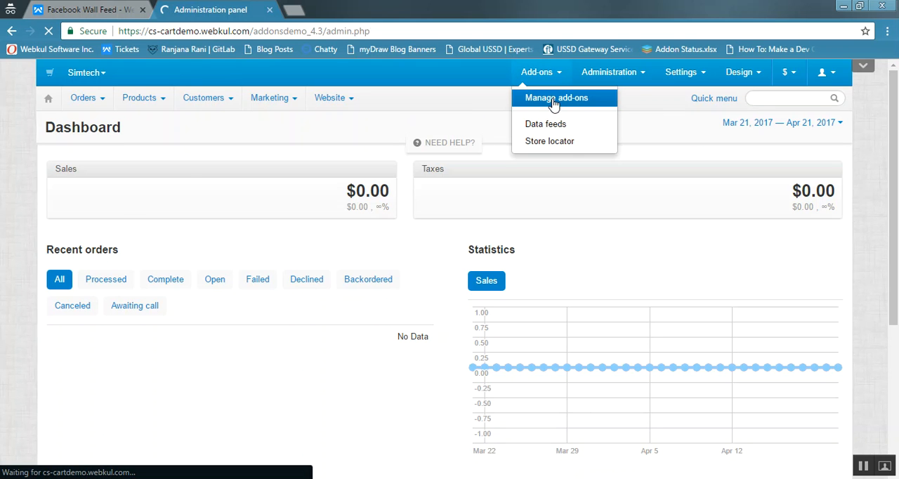
- View the upload and install dialog for add-ons, and close it without installing anything
{"action": "mouse_move", "coordinate": [726, 102]}
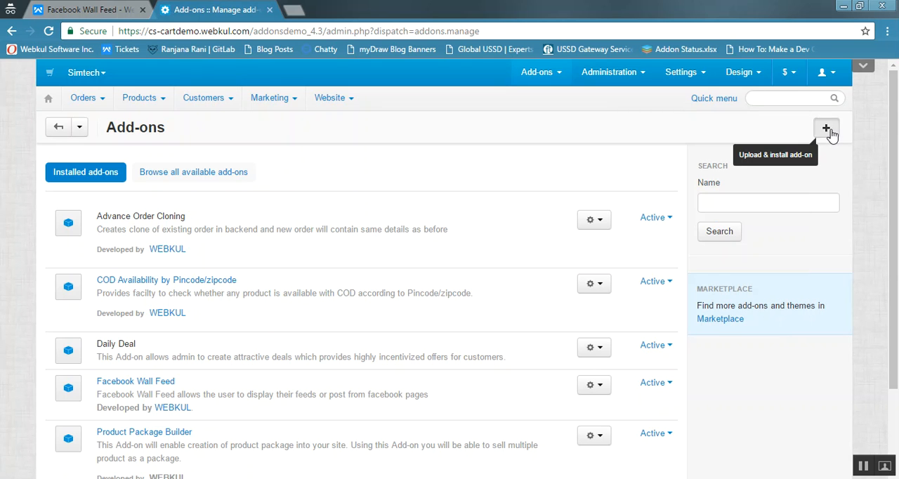
{"action": "left_click", "coordinate": [826, 129]}
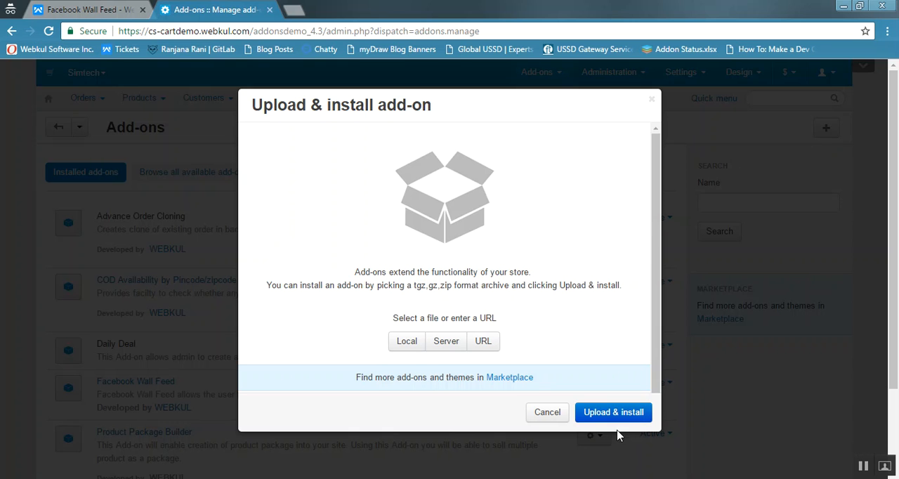
{"action": "left_click", "coordinate": [555, 417]}
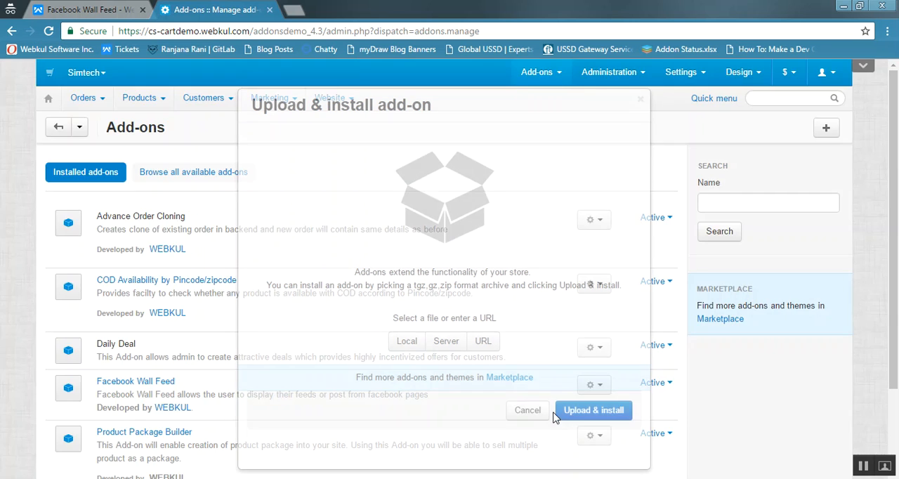
- Filter the installed add-ons by the name "faceb" and open the Facebook Wall Feed add-on for managing
{"action": "left_click", "coordinate": [726, 205]}
{"action": "type", "text": "faceb"}
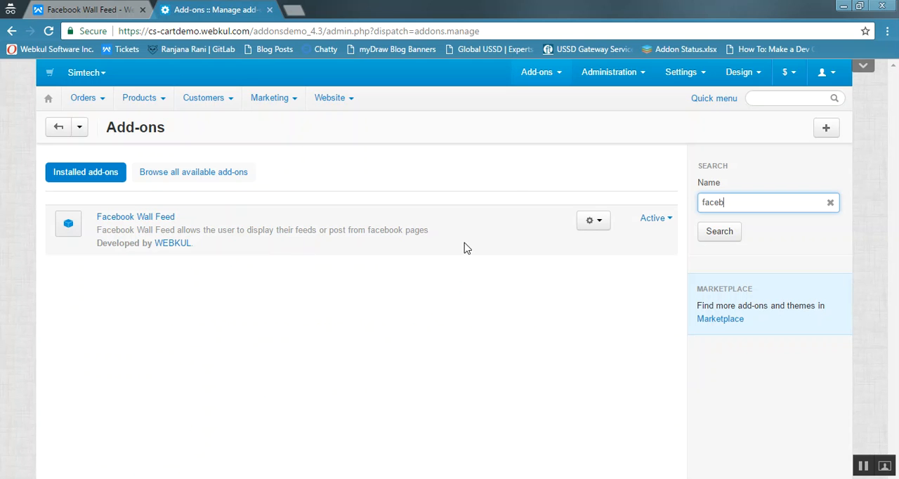
{"action": "left_click", "coordinate": [598, 222]}
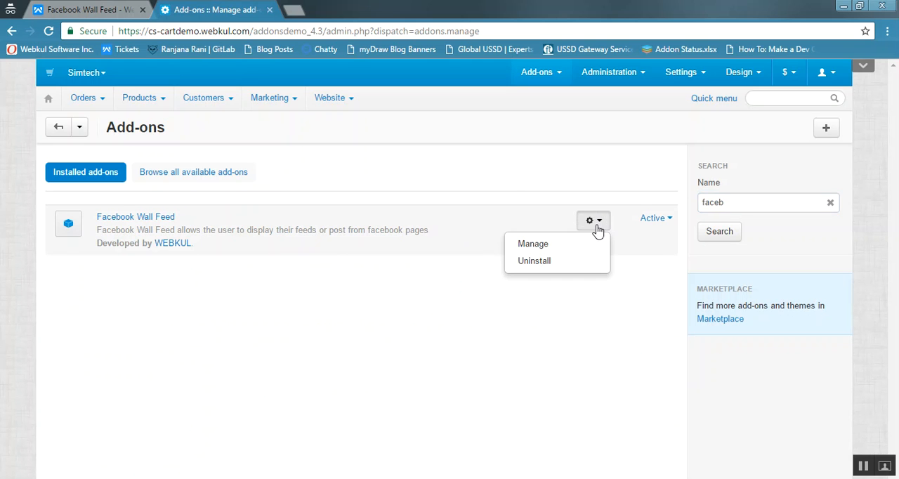
{"action": "left_click", "coordinate": [589, 244]}
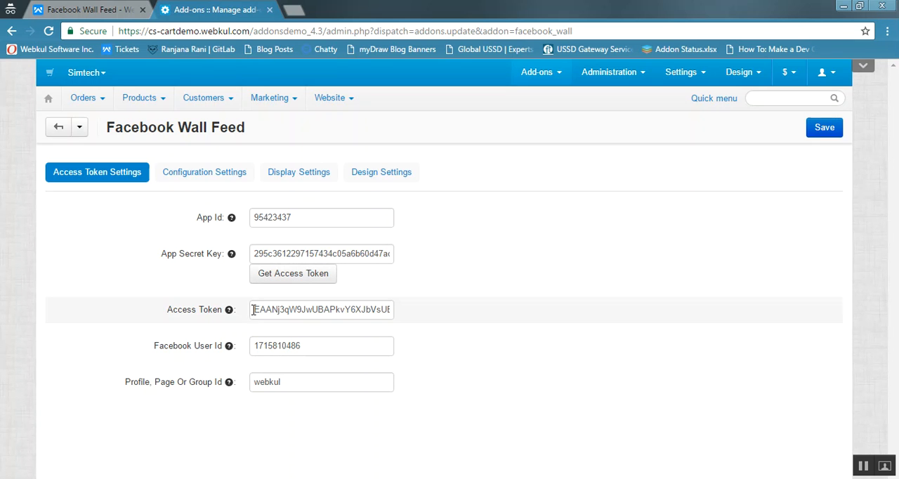
- Examine the add-on's access token field and its profile, page or group ID field
{"action": "left_click_drag", "start_coordinate": [295, 311], "coordinate": [358, 311]}
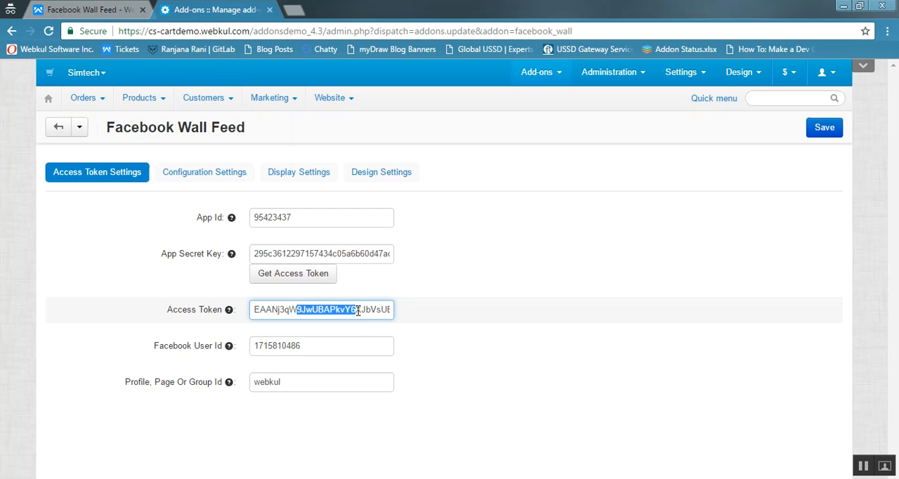
{"action": "left_click", "coordinate": [483, 302]}
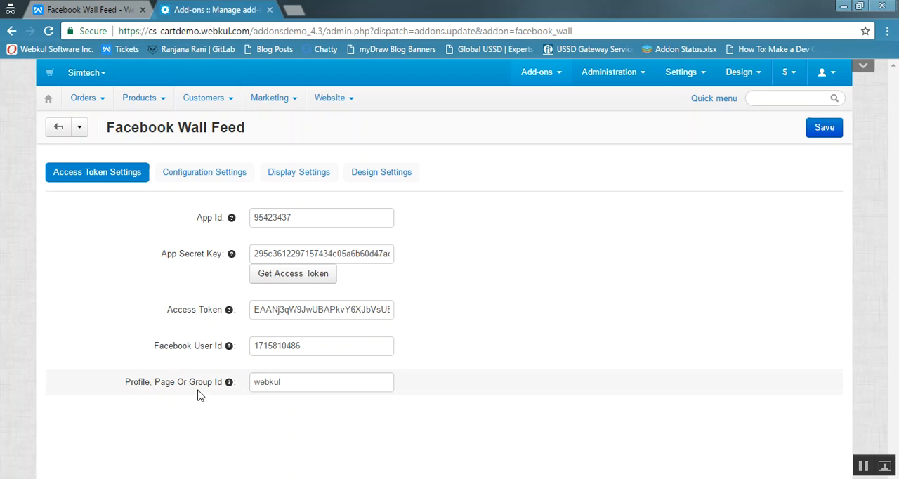
{"action": "left_click", "coordinate": [293, 388]}
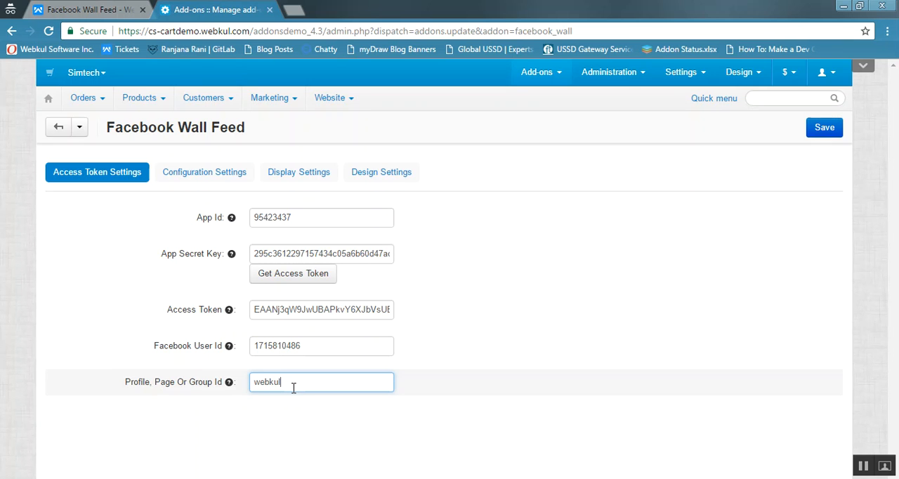
- Open the add-on's configuration settings and examine the displayed verb choices, the language and the page plugin ID
{"action": "left_click", "coordinate": [218, 175]}
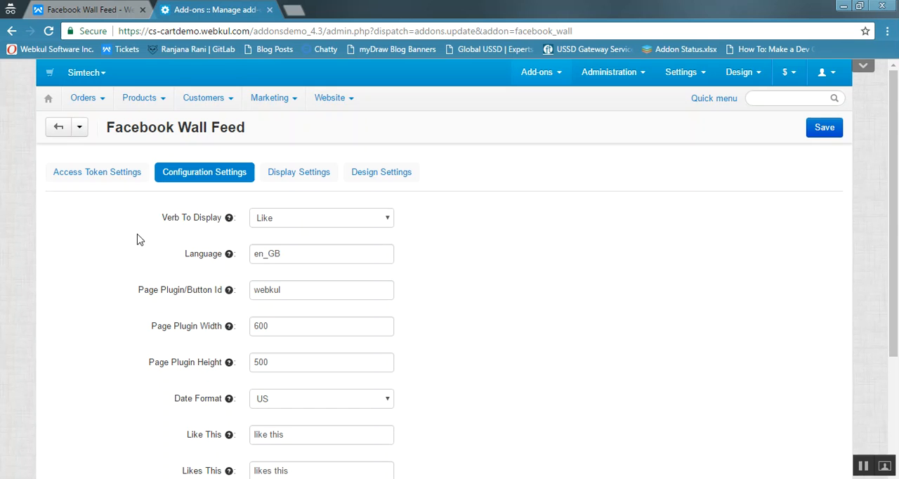
{"action": "left_click", "coordinate": [330, 224]}
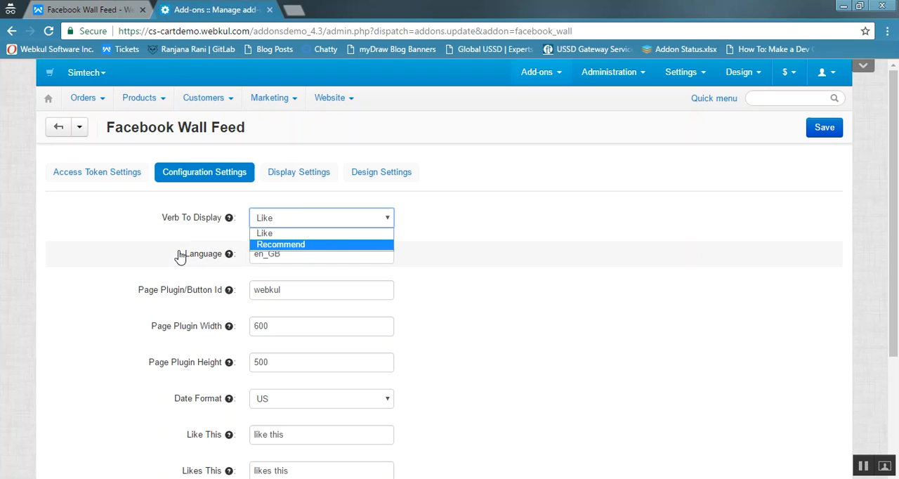
{"action": "left_click", "coordinate": [206, 269]}
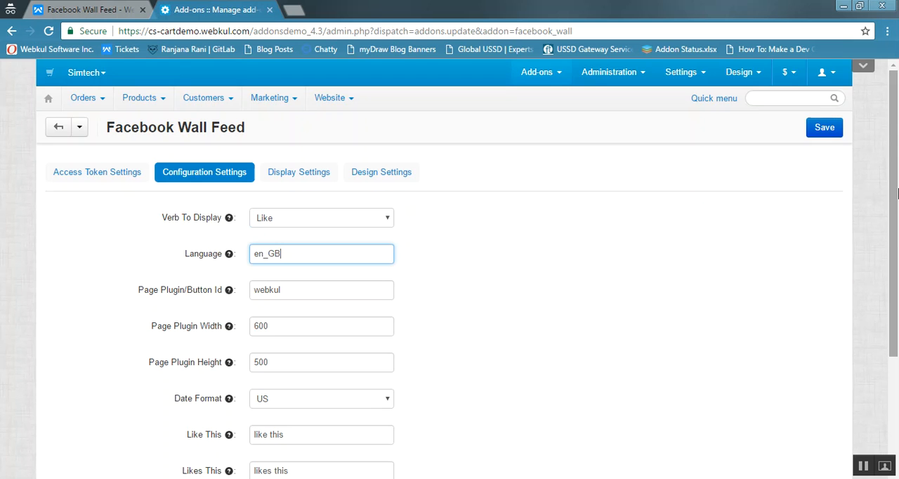
{"action": "scroll", "coordinate": [897, 193], "scroll_direction": "down", "scroll_amount": 1}
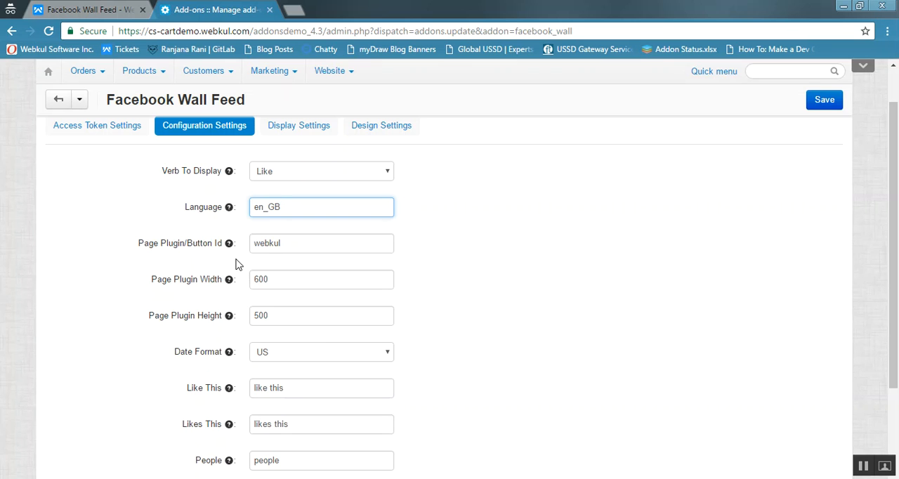
{"action": "left_click", "coordinate": [308, 243]}
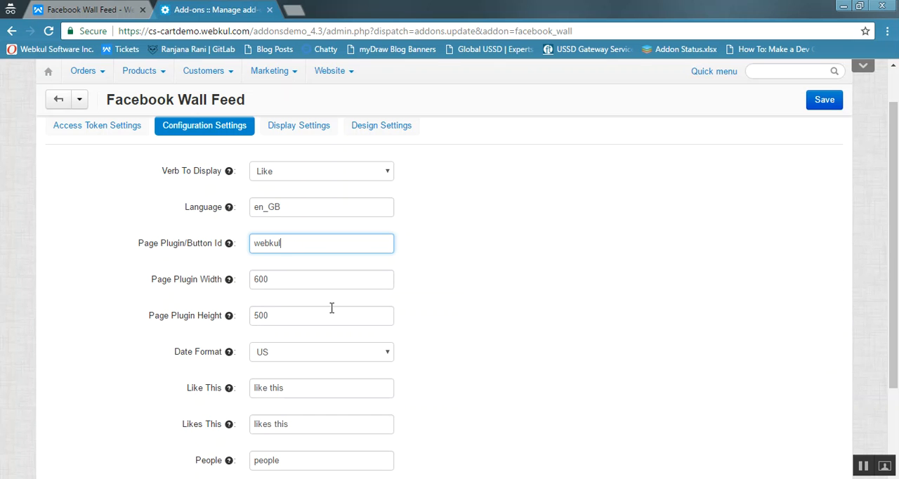
- Examine the date format choices, keeping US selected, and the wording field for Like This
{"action": "scroll", "coordinate": [897, 221], "scroll_direction": "down", "scroll_amount": 2}
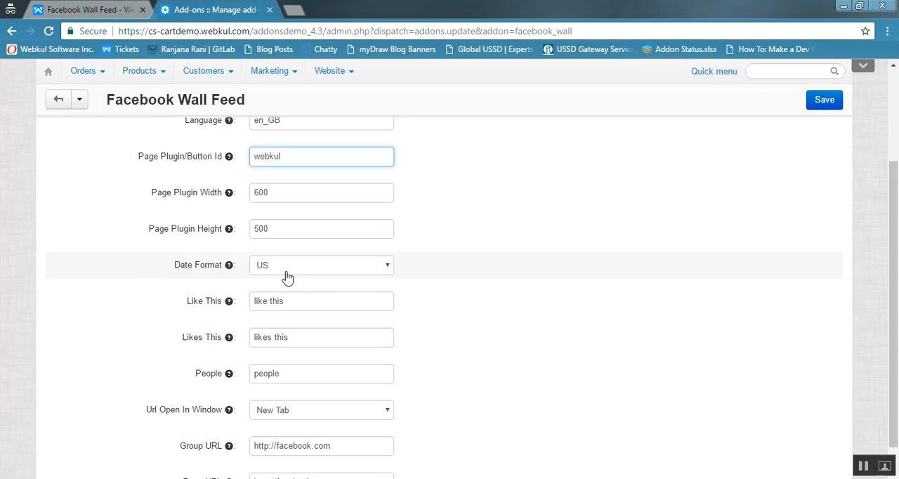
{"action": "left_click", "coordinate": [344, 274]}
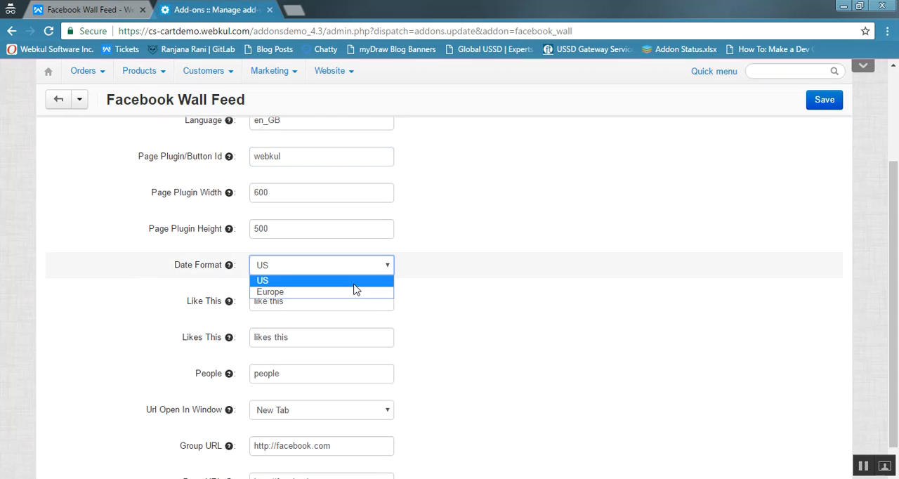
{"action": "left_click", "coordinate": [353, 281]}
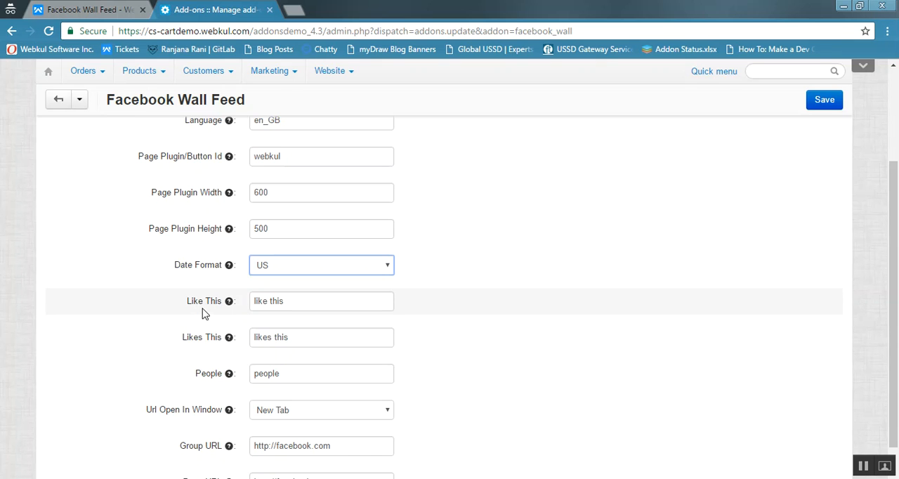
{"action": "left_click", "coordinate": [296, 300]}
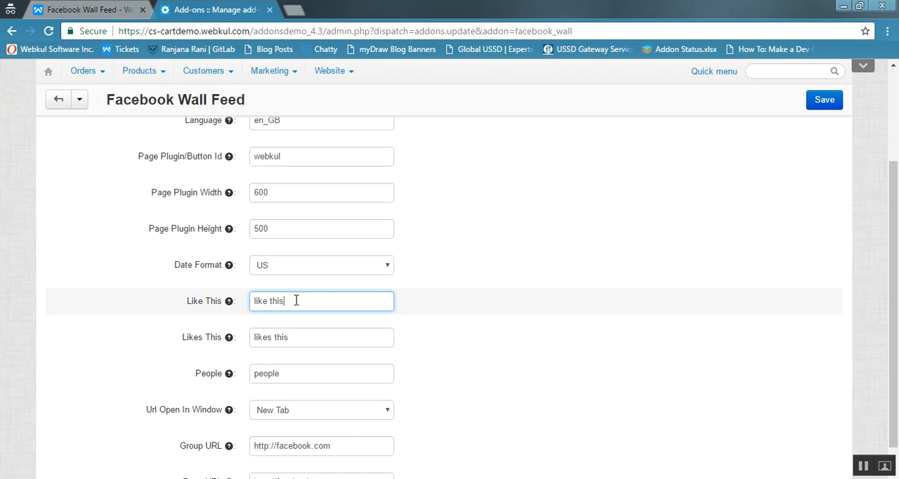
{"action": "mouse_move", "coordinate": [229, 304]}
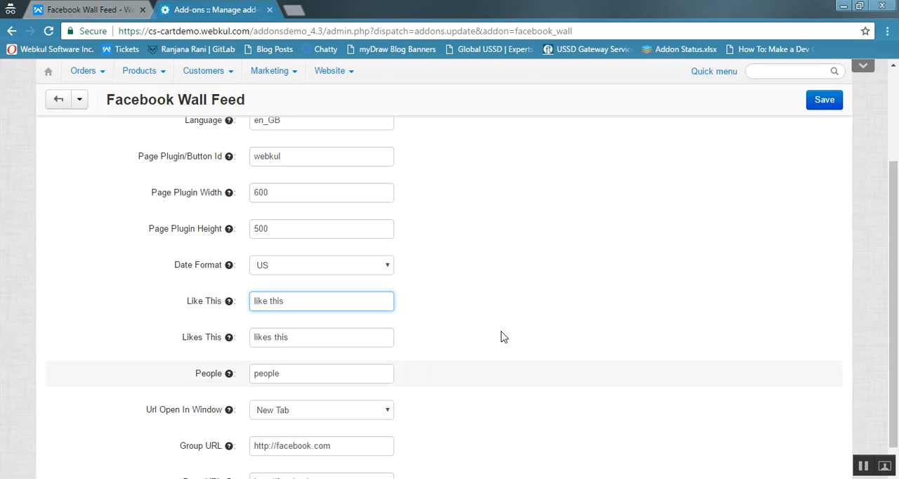
- Examine the choices for which window URLs open in, along with the group and page URL fields
{"action": "left_click_drag", "start_coordinate": [897, 204], "coordinate": [897, 224]}
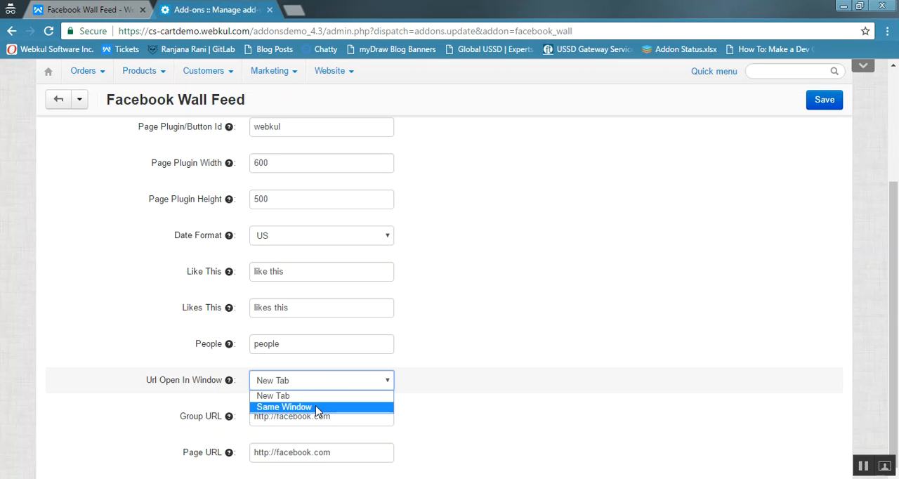
{"action": "left_click", "coordinate": [417, 393]}
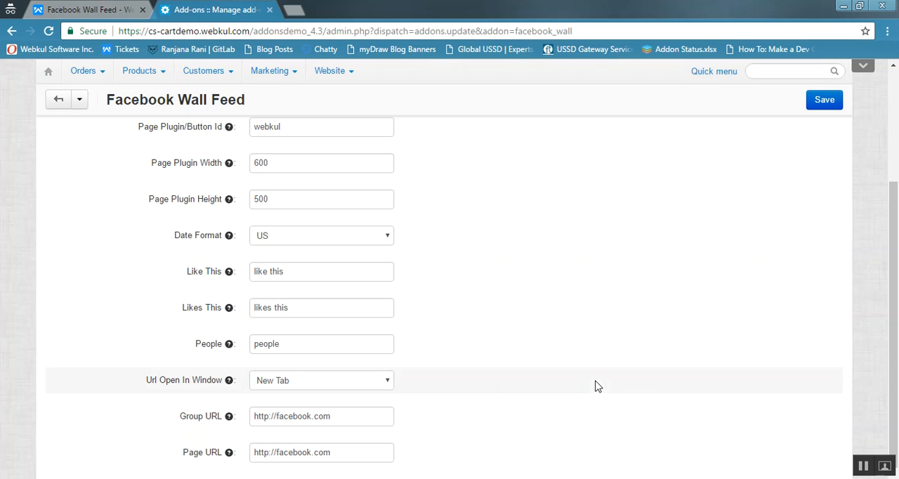
{"action": "left_click_drag", "start_coordinate": [896, 314], "coordinate": [898, 115]}
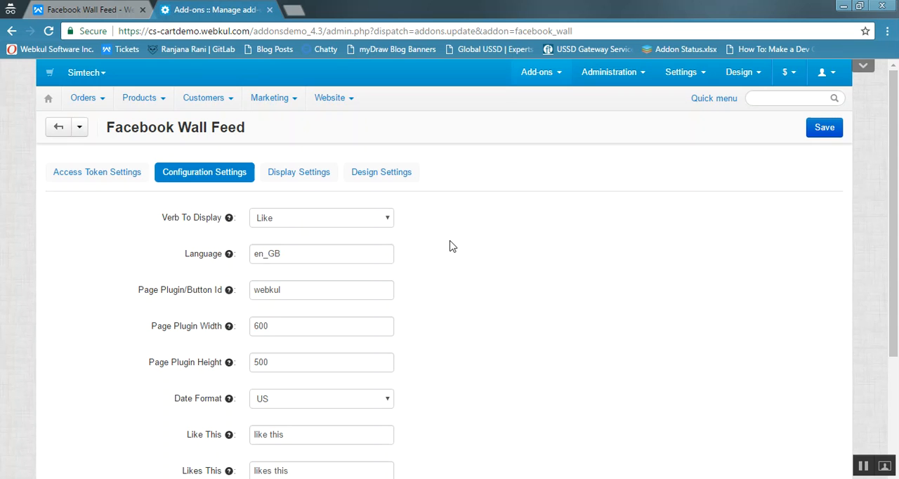
- Open the add-on's display settings and examine the image width and module height fields
{"action": "left_click", "coordinate": [317, 177]}
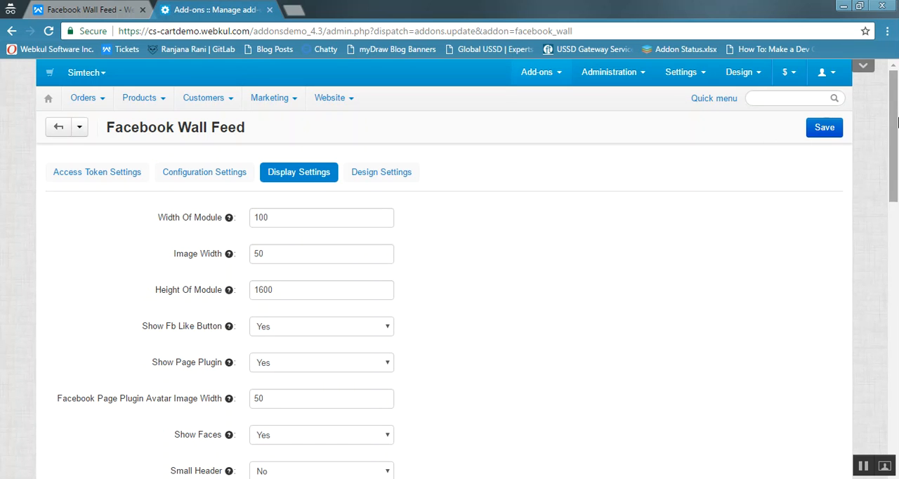
{"action": "left_click_drag", "start_coordinate": [896, 123], "coordinate": [897, 144]}
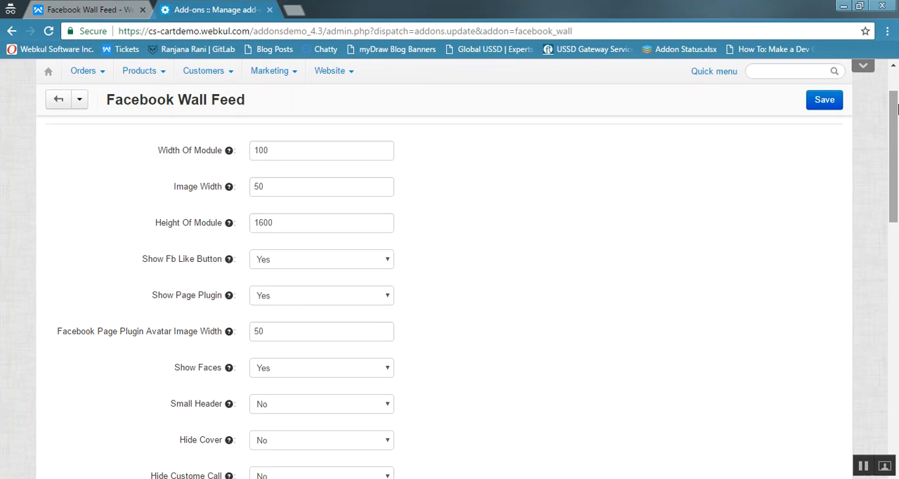
{"action": "scroll", "coordinate": [897, 105], "scroll_direction": "up", "scroll_amount": 1}
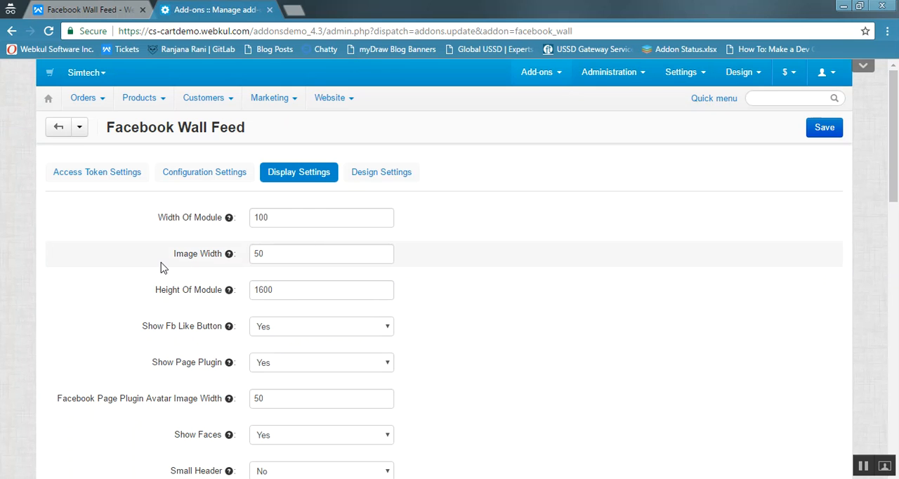
{"action": "left_click", "coordinate": [306, 254]}
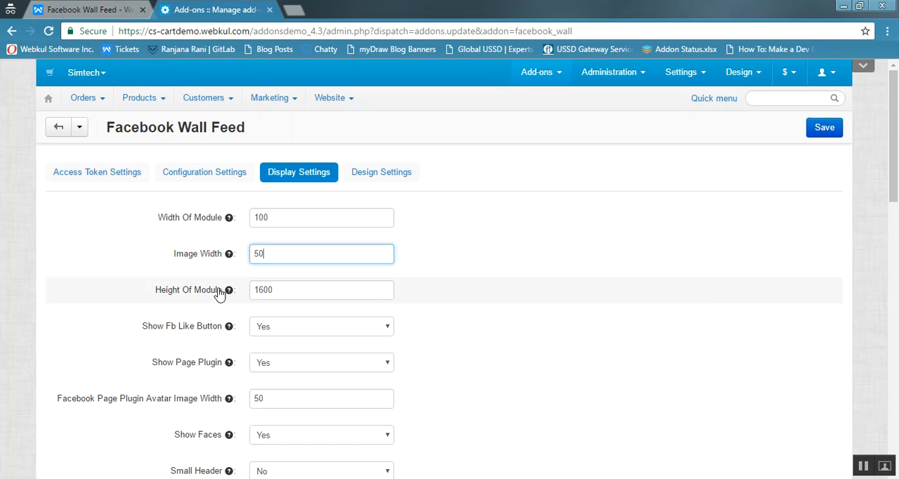
{"action": "left_click", "coordinate": [288, 295]}
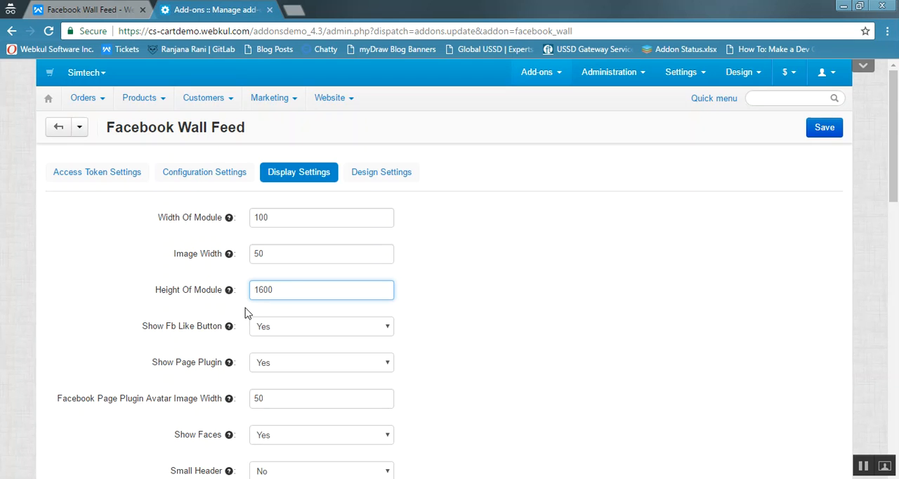
- Examine the Facebook like button, page plugin, plugin avatar image width and show faces settings without changing them
{"action": "left_click", "coordinate": [316, 337]}
{"action": "left_click", "coordinate": [317, 339]}
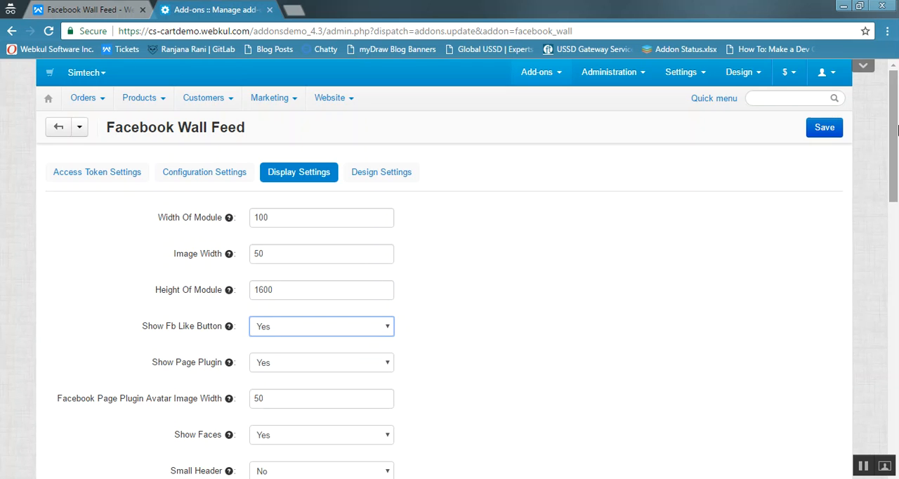
{"action": "scroll", "coordinate": [893, 140], "scroll_direction": "down", "scroll_amount": 3}
{"action": "left_click", "coordinate": [326, 148]}
{"action": "left_click", "coordinate": [326, 146]}
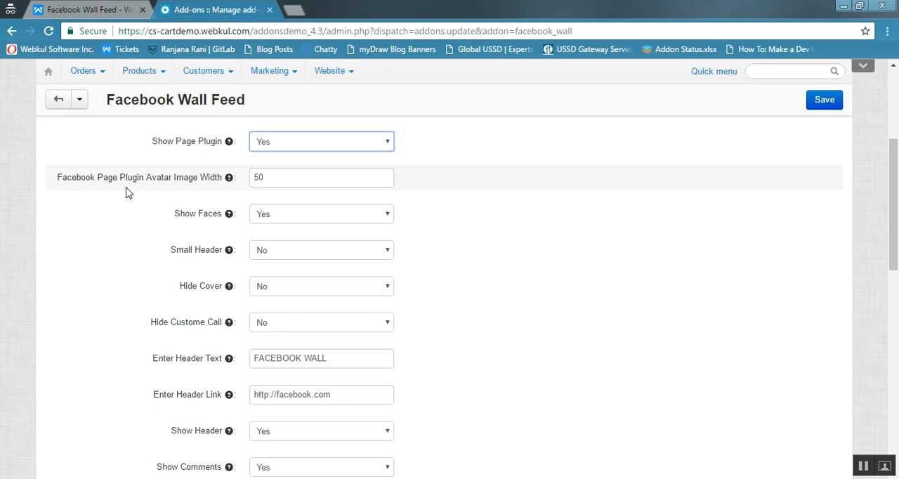
{"action": "left_click", "coordinate": [304, 182]}
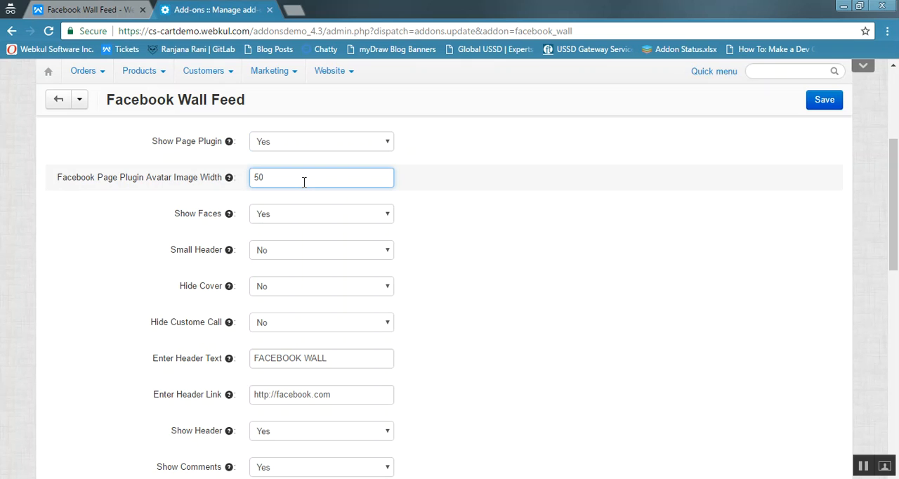
{"action": "left_click", "coordinate": [380, 217]}
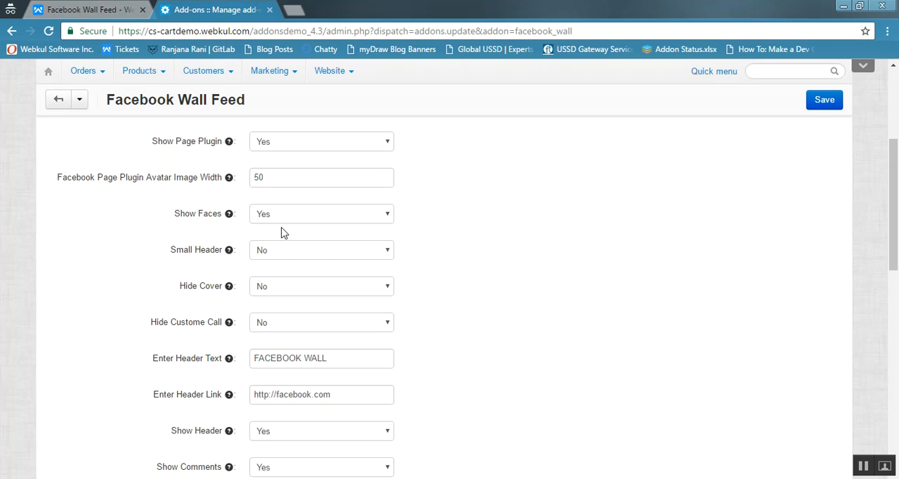
- Examine the Show Faces and Small Header choices, keeping Show Faces on Yes and Small Header on No
{"action": "left_click", "coordinate": [337, 226]}
{"action": "left_click", "coordinate": [334, 229]}
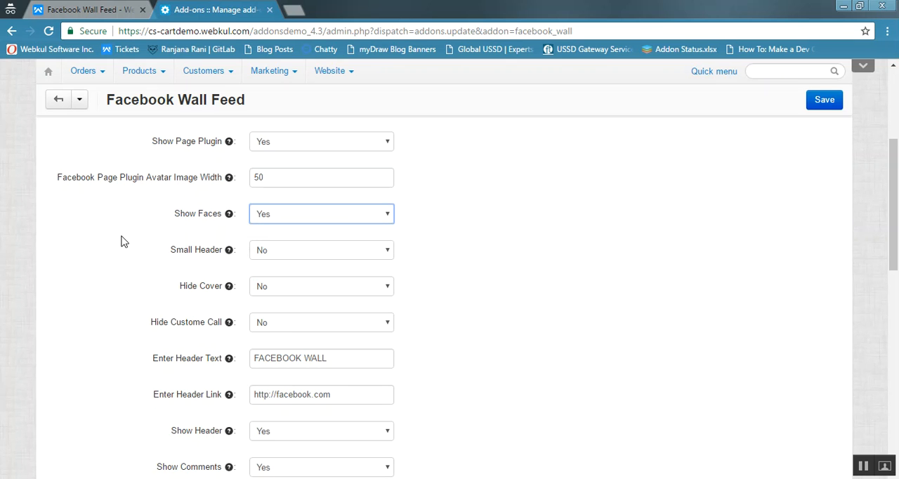
{"action": "left_click", "coordinate": [291, 260]}
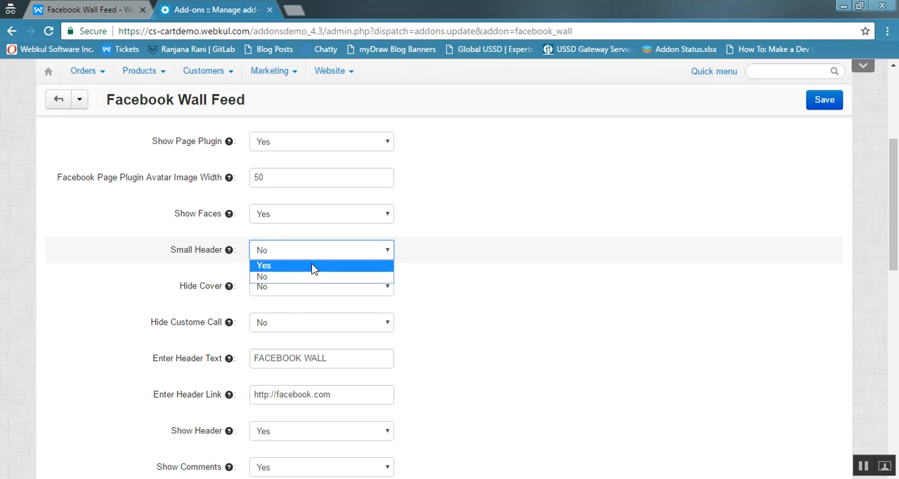
{"action": "left_click", "coordinate": [313, 278]}
- Set Hide Cover to Yes in the display settings
{"action": "left_click", "coordinate": [287, 294]}
{"action": "left_click", "coordinate": [286, 307]}
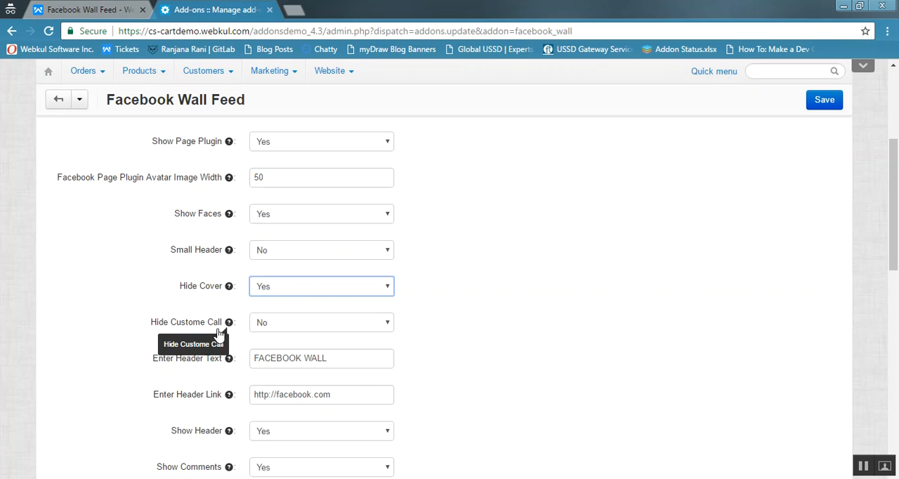
{"action": "left_click", "coordinate": [317, 284]}
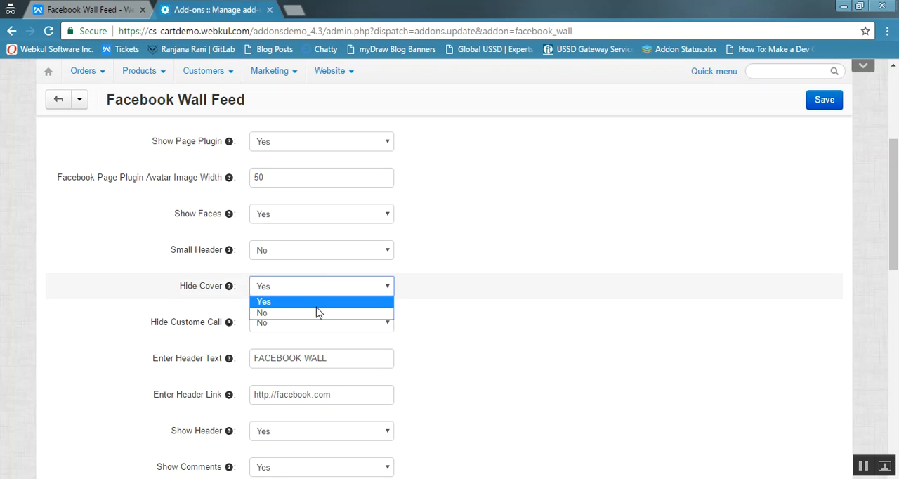
{"action": "left_click", "coordinate": [317, 304]}
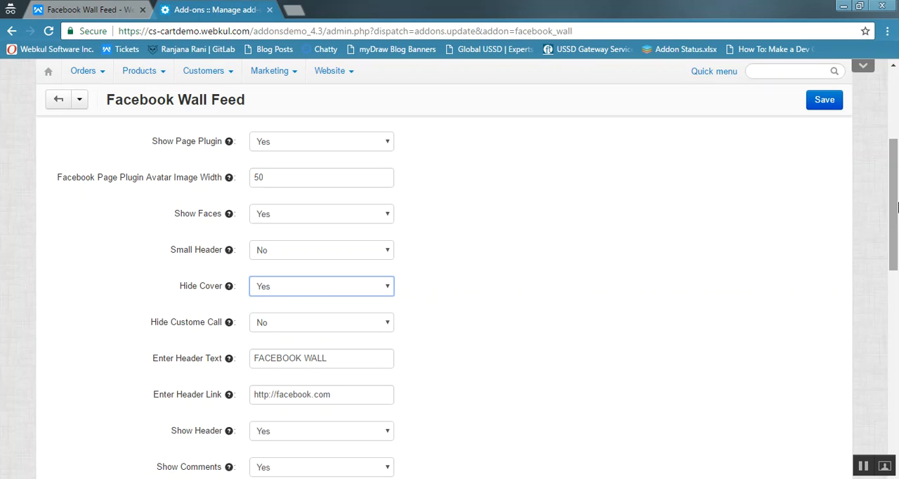
- Examine the header link field and the Show Header choices, keeping Show Header on Yes
{"action": "left_click_drag", "start_coordinate": [895, 207], "coordinate": [896, 273]}
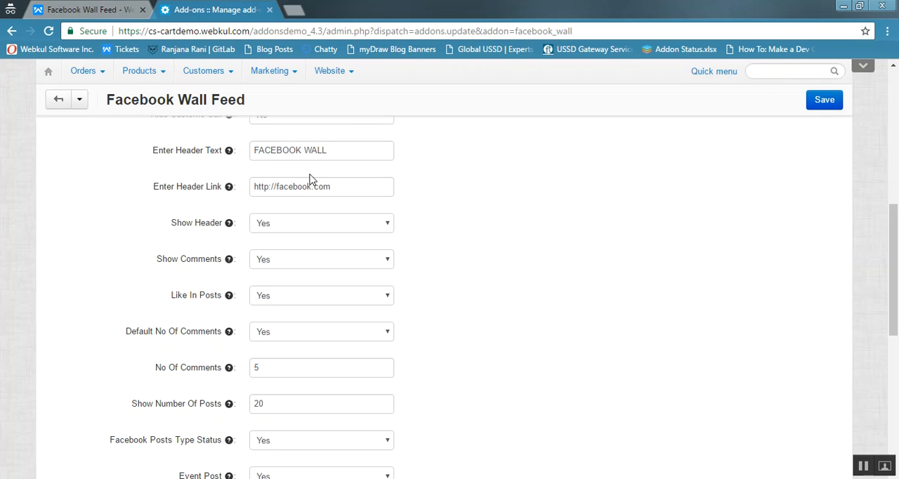
{"action": "left_click", "coordinate": [330, 182]}
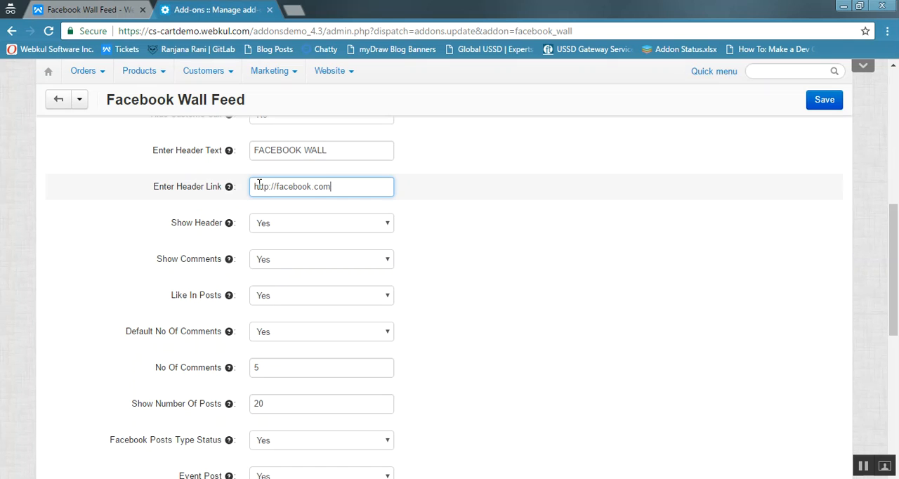
{"action": "left_click_drag", "start_coordinate": [259, 184], "coordinate": [403, 209]}
{"action": "left_click", "coordinate": [427, 213]}
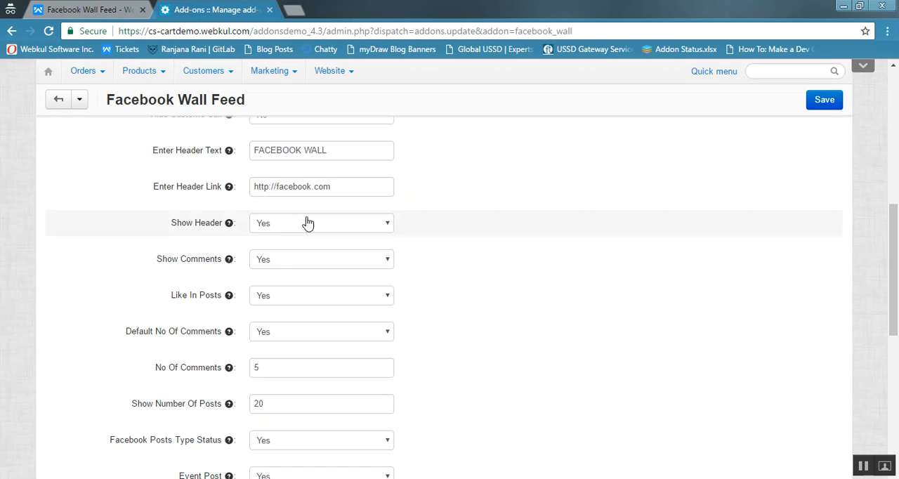
{"action": "left_click", "coordinate": [278, 225]}
{"action": "left_click", "coordinate": [277, 227]}
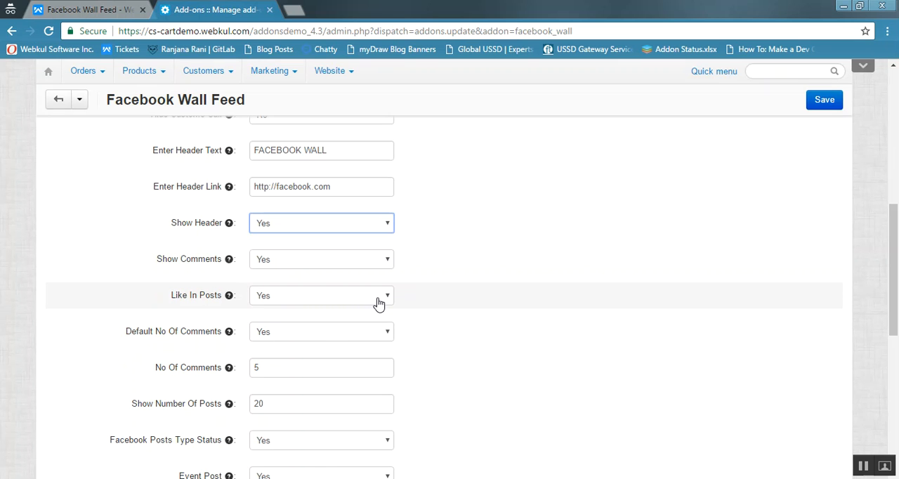
- Examine the default number of comments choices, keeping Yes, and the fields for the number of comments and posts
{"action": "left_click", "coordinate": [359, 338]}
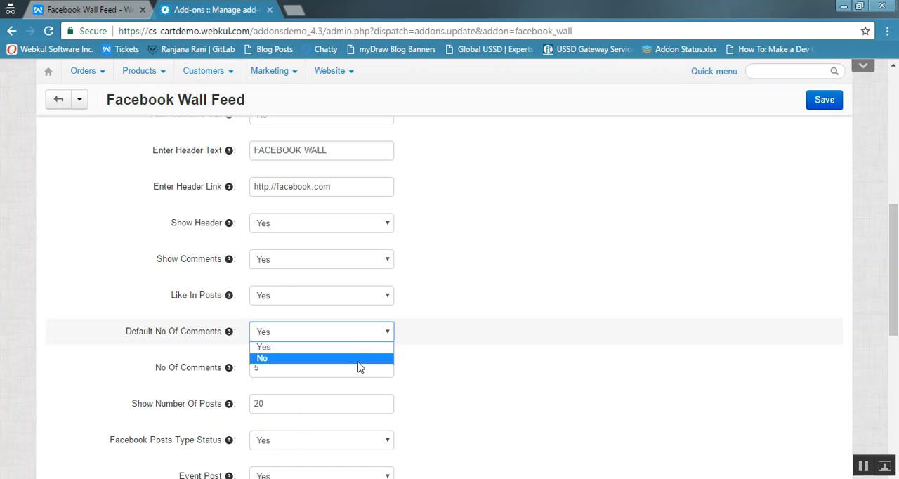
{"action": "left_click", "coordinate": [372, 348]}
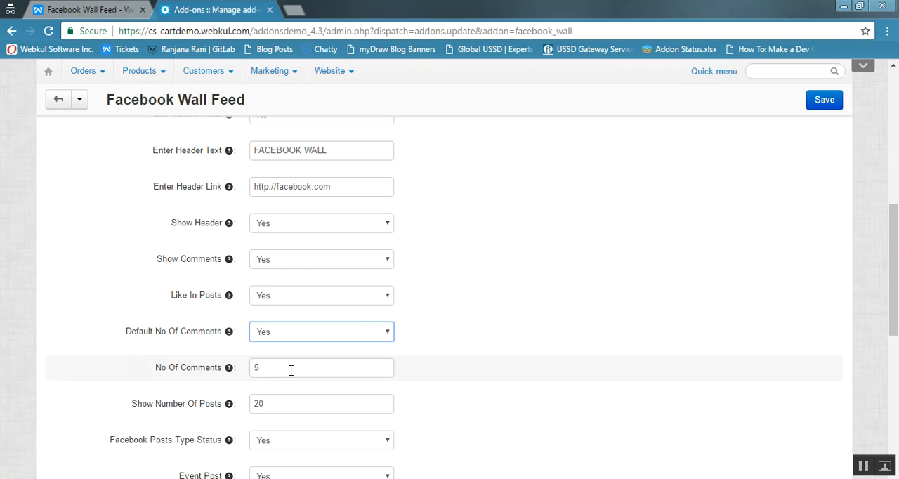
{"action": "left_click", "coordinate": [301, 370]}
{"action": "left_click_drag", "start_coordinate": [896, 302], "coordinate": [897, 330]}
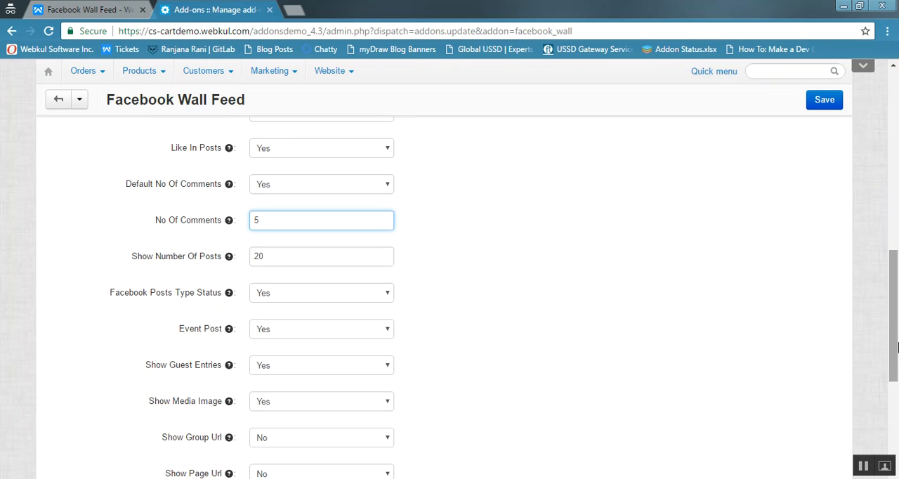
{"action": "left_click", "coordinate": [294, 261]}
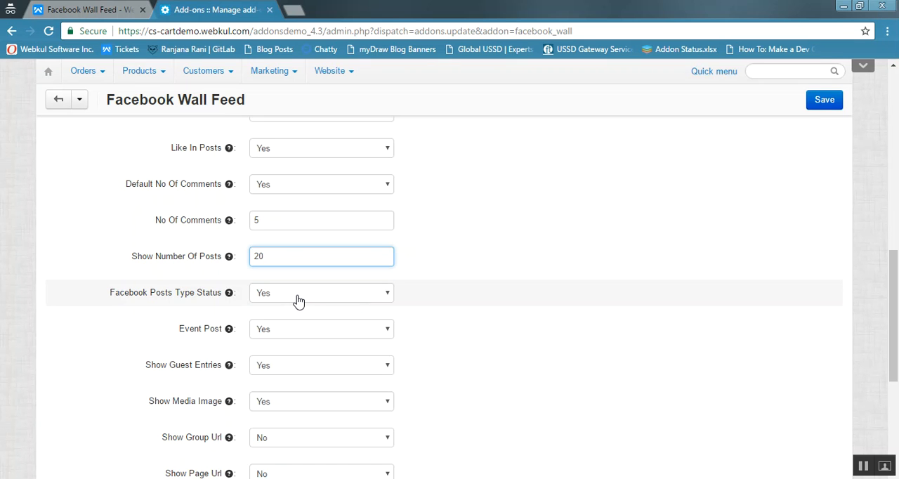
- Set Facebook Posts Type Status to No
{"action": "left_click", "coordinate": [357, 299]}
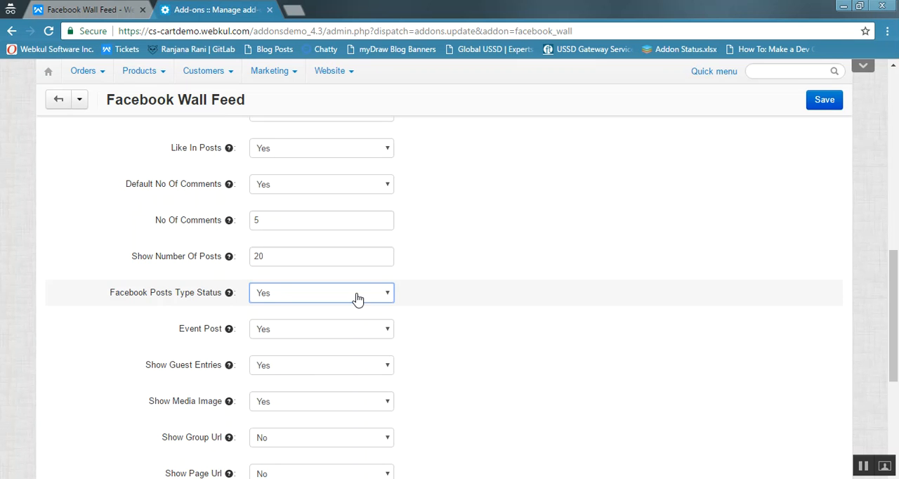
{"action": "left_click", "coordinate": [356, 299]}
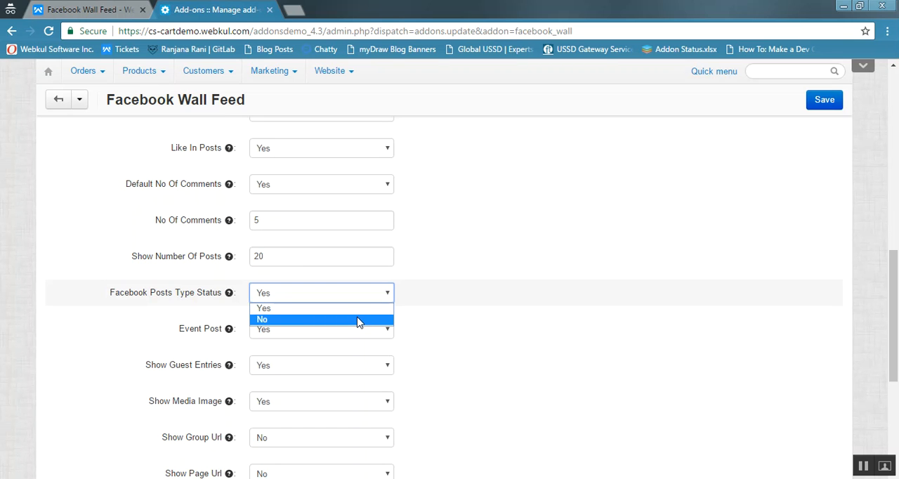
{"action": "left_click", "coordinate": [361, 321]}
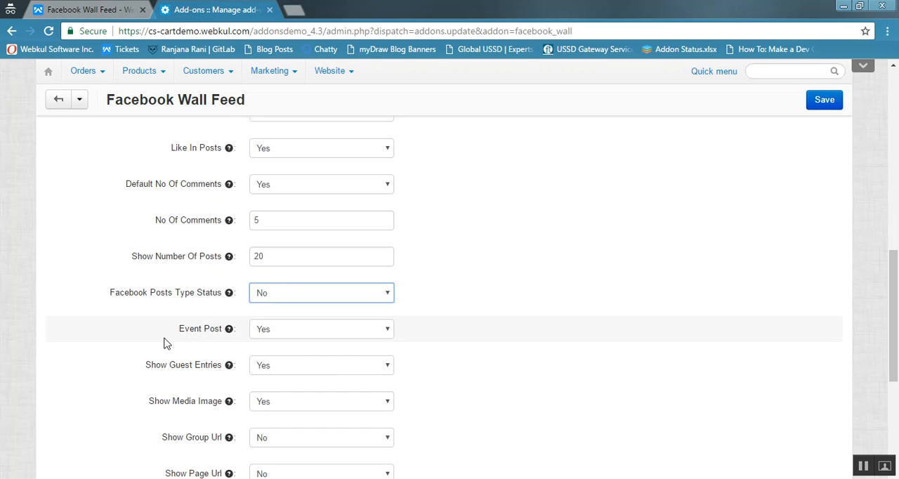
- Examine the Event Post choices, keeping Yes selected
{"action": "scroll", "coordinate": [503, 331], "scroll_direction": "down", "scroll_amount": 2}
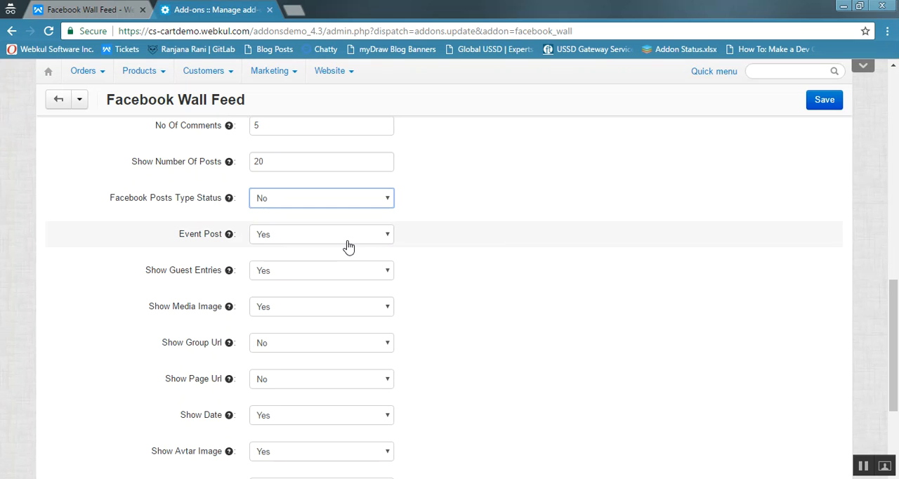
{"action": "left_click", "coordinate": [347, 243]}
{"action": "left_click", "coordinate": [346, 247]}
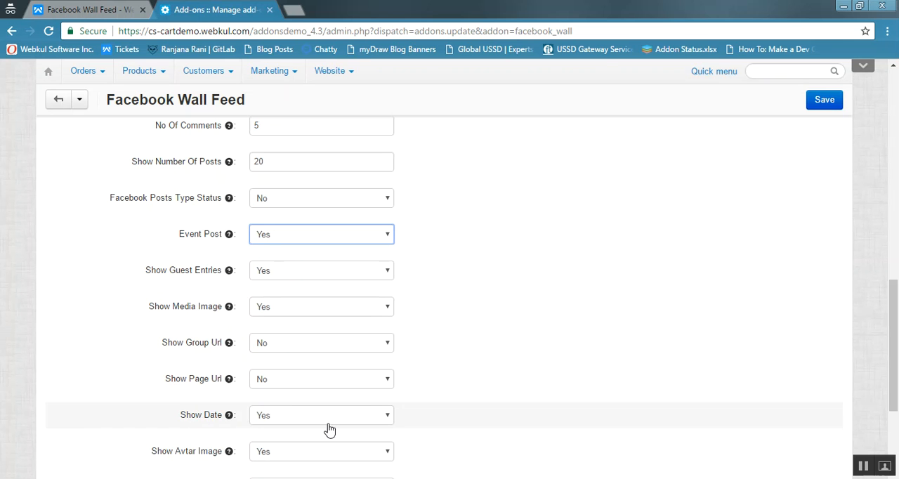
- Examine the Label For Less, Character Length and Toggle Speed fields, including the help text for Toggle Speed
{"action": "scroll", "coordinate": [871, 309], "scroll_direction": "down", "scroll_amount": 3}
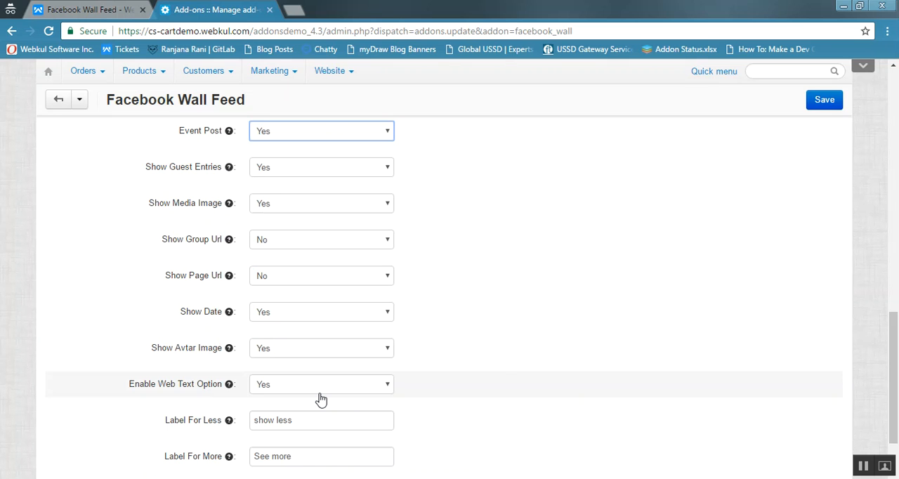
{"action": "left_click_drag", "start_coordinate": [896, 367], "coordinate": [897, 398]}
{"action": "left_click", "coordinate": [311, 348]}
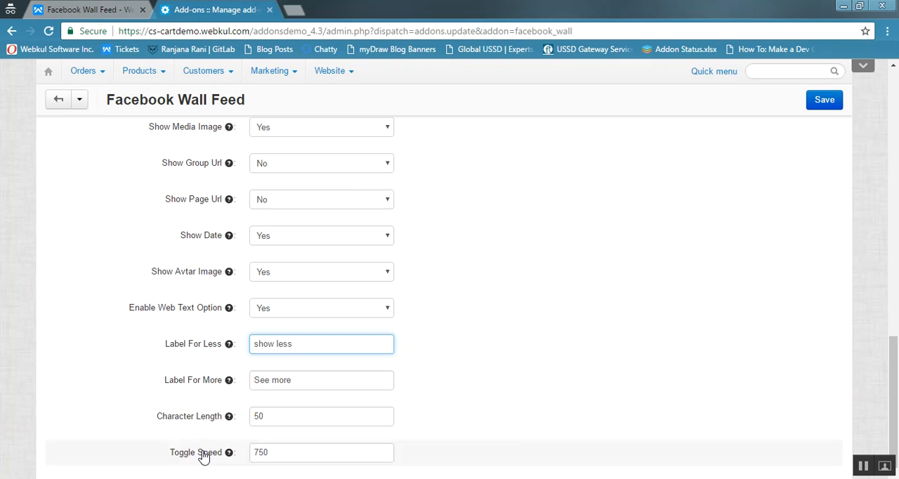
{"action": "left_click", "coordinate": [303, 420]}
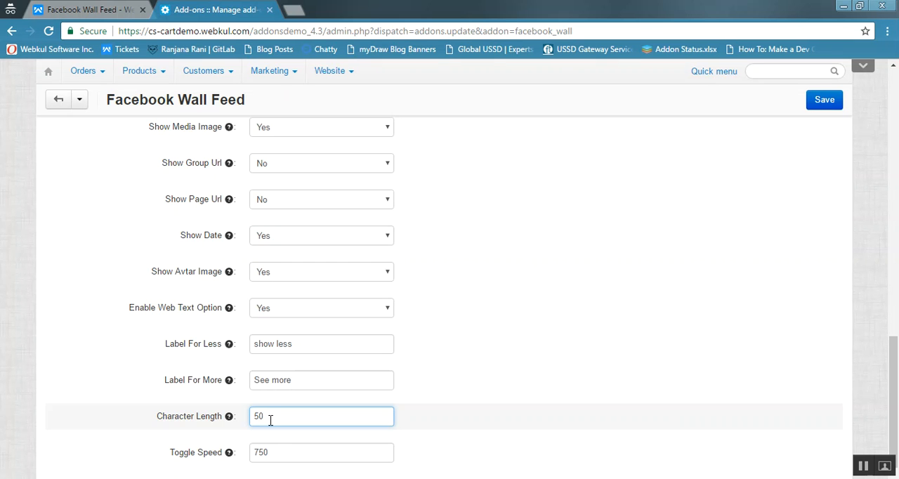
{"action": "left_click", "coordinate": [281, 450]}
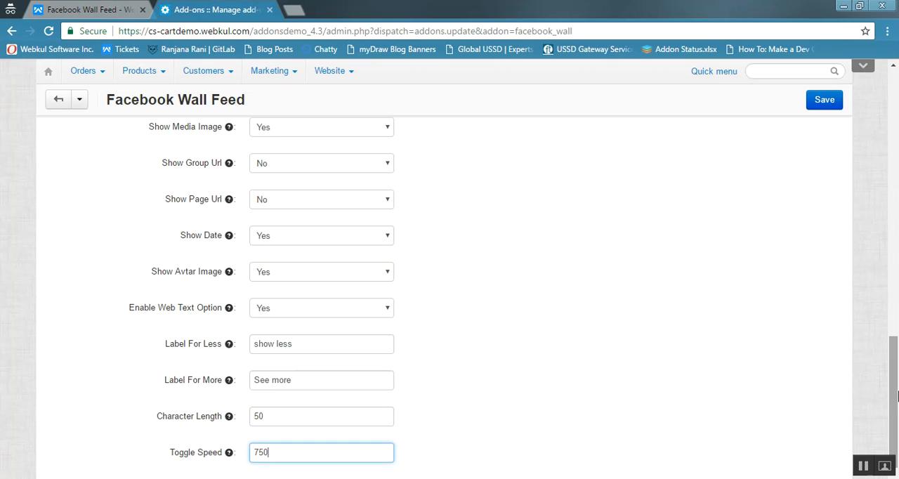
{"action": "mouse_move", "coordinate": [228, 454]}
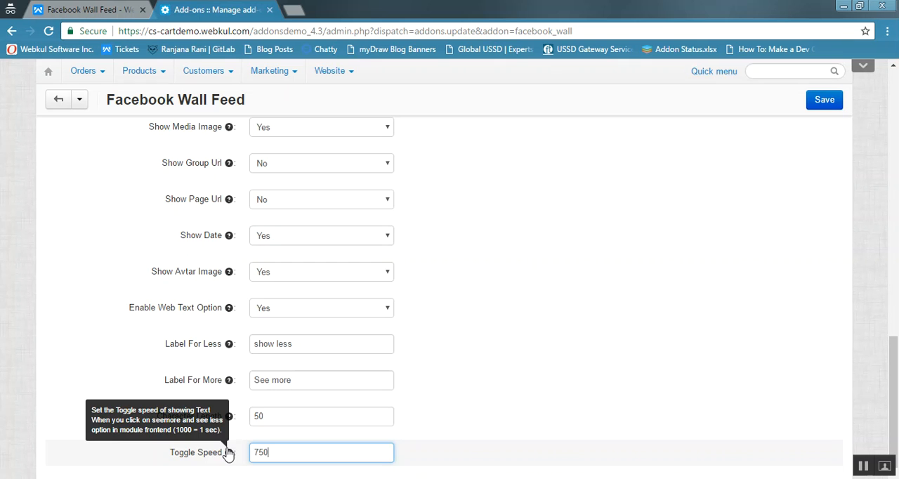
- Open the add-on's design settings and set Background Transparent to Yes
{"action": "left_click_drag", "start_coordinate": [898, 389], "coordinate": [897, 270]}
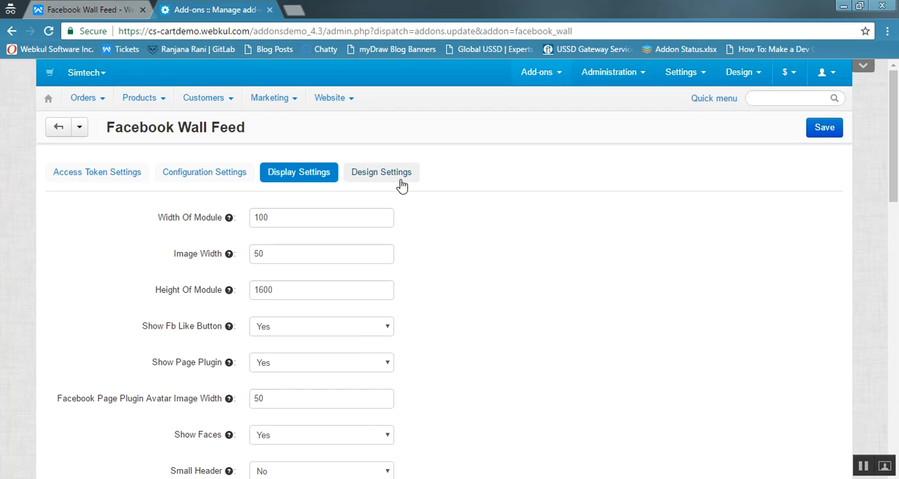
{"action": "left_click", "coordinate": [397, 180]}
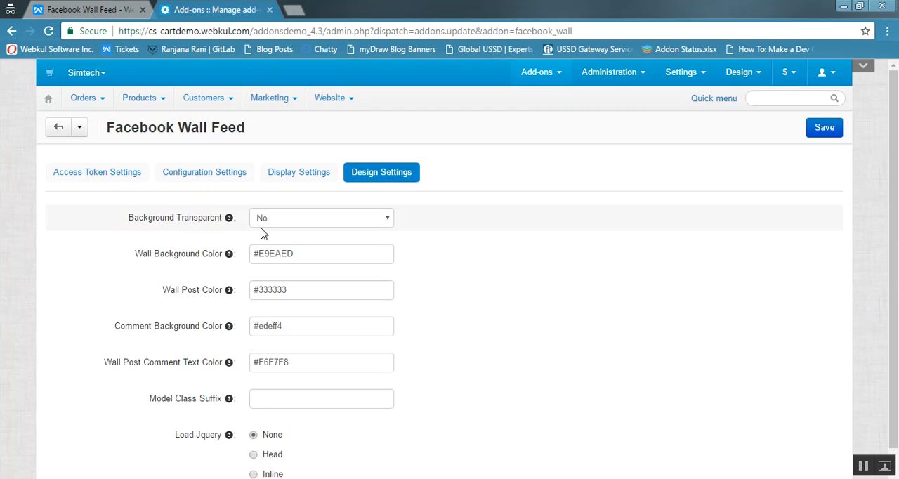
{"action": "left_click", "coordinate": [381, 223]}
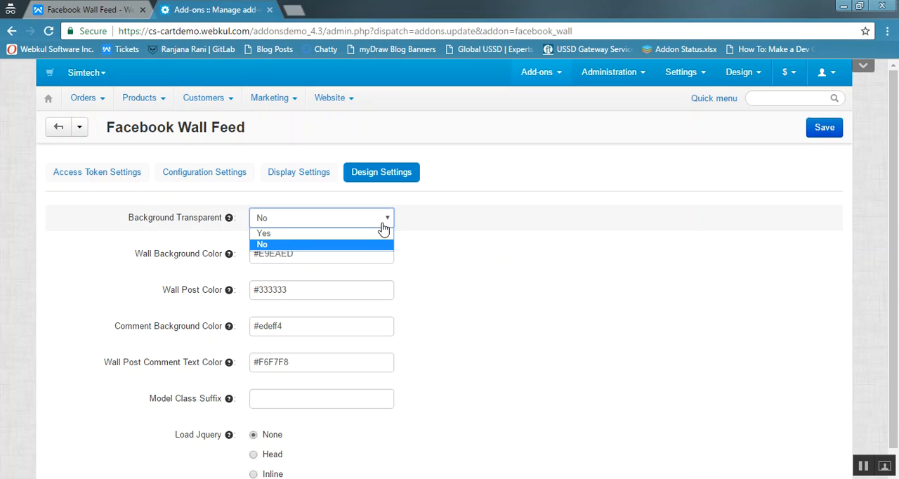
{"action": "left_click", "coordinate": [381, 233]}
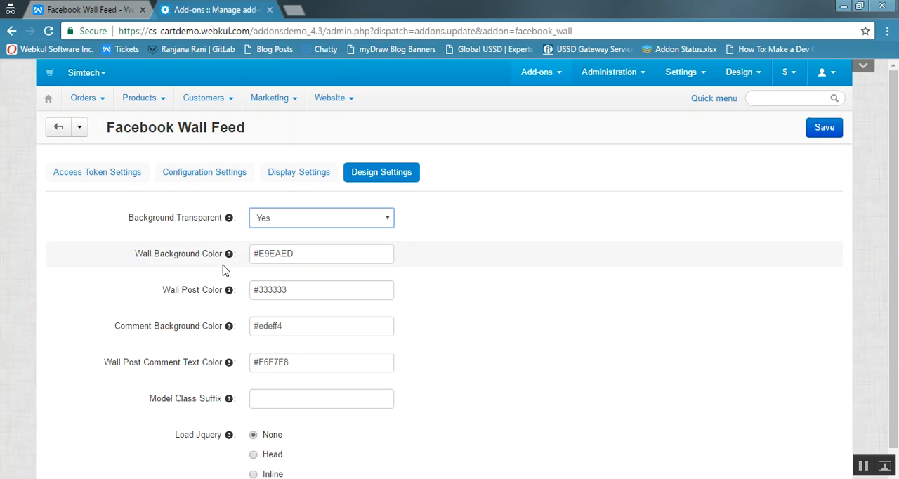
- Examine the wall background, wall post, comment background and comment text color fields, plus the Model Class Suffix help
{"action": "left_click", "coordinate": [337, 254]}
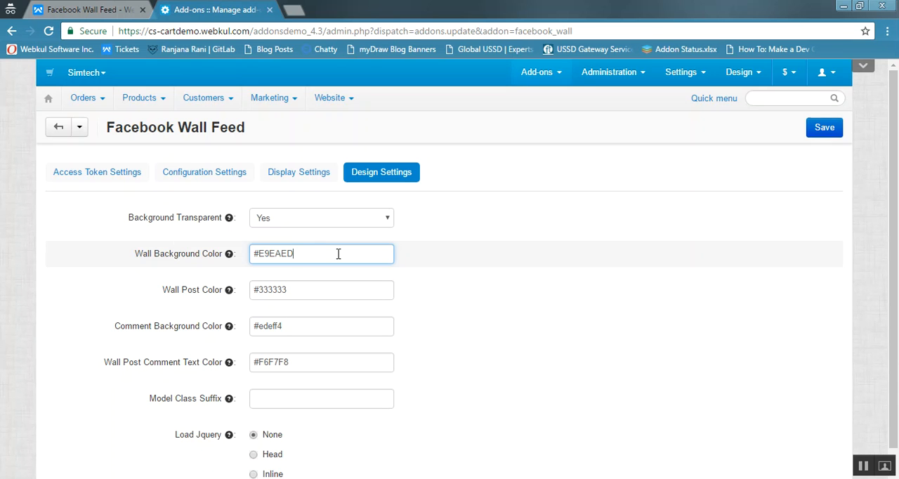
{"action": "left_click", "coordinate": [331, 290]}
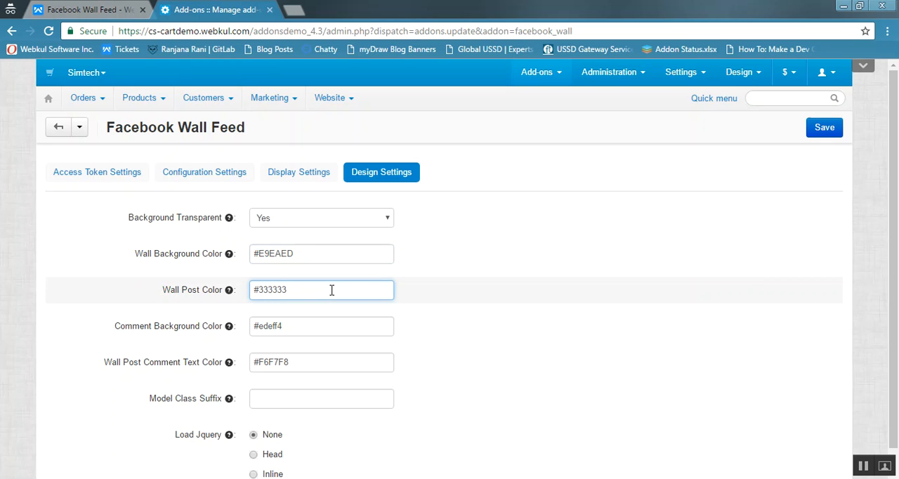
{"action": "left_click", "coordinate": [314, 326]}
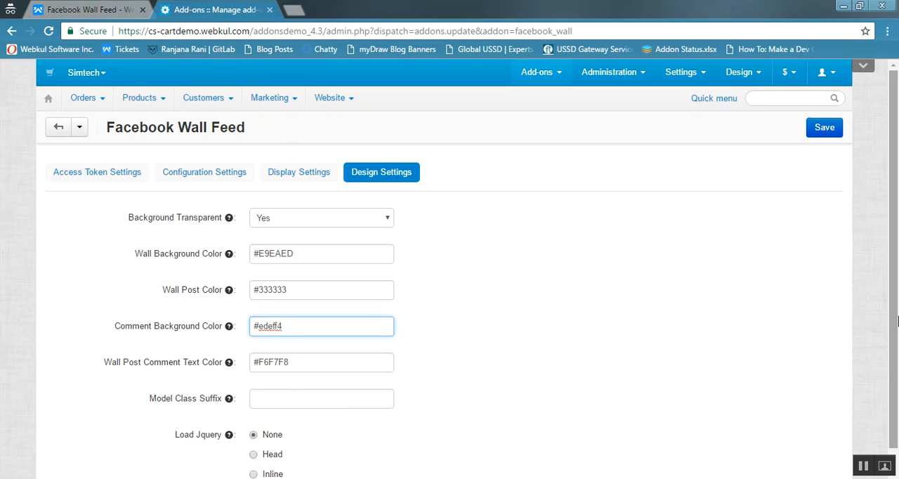
{"action": "scroll", "coordinate": [897, 318], "scroll_direction": "down", "scroll_amount": 1}
{"action": "left_click", "coordinate": [330, 344]}
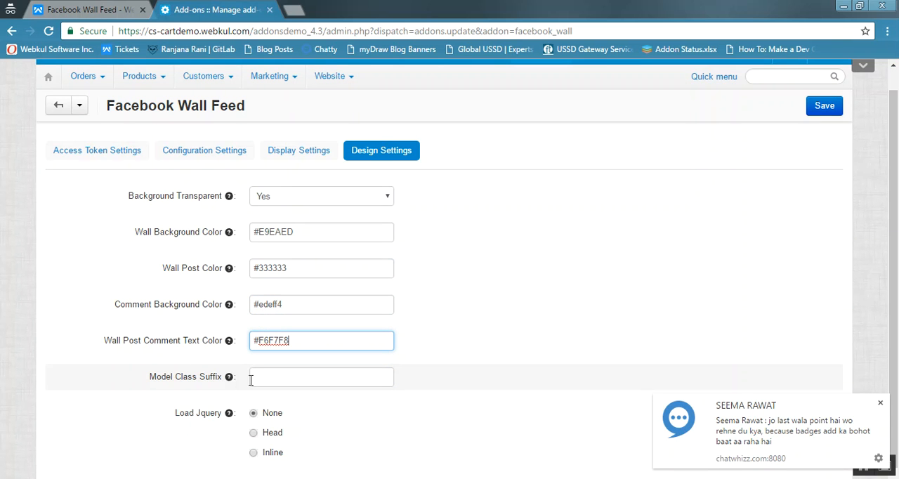
{"action": "mouse_move", "coordinate": [230, 381]}
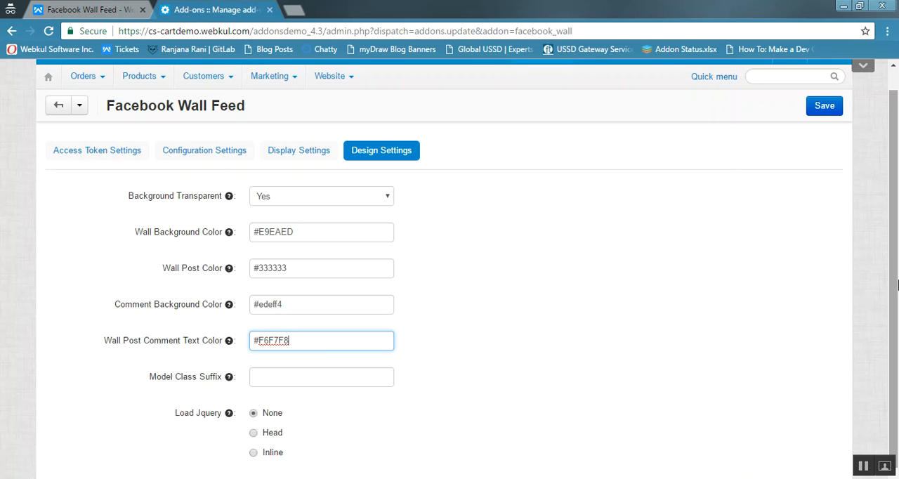
- Save the Facebook Wall Feed add-on settings
{"action": "scroll", "coordinate": [895, 282], "scroll_direction": "up", "scroll_amount": 1}
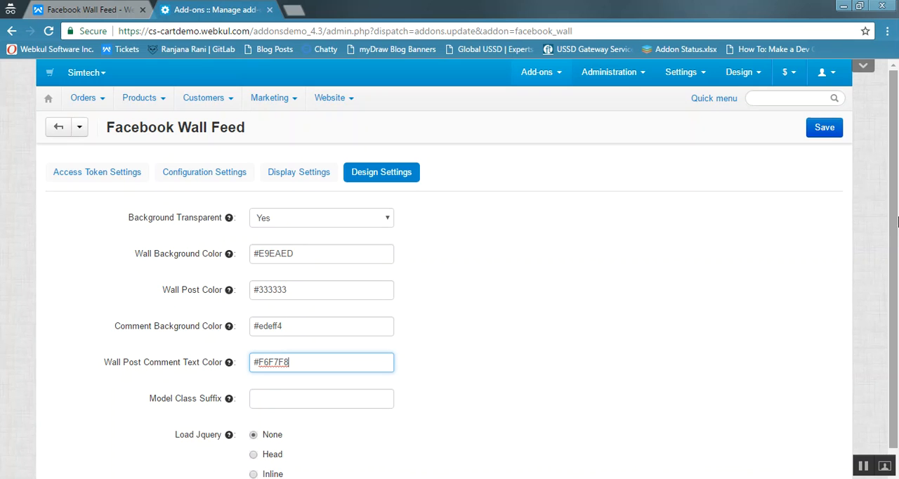
{"action": "left_click", "coordinate": [825, 129]}
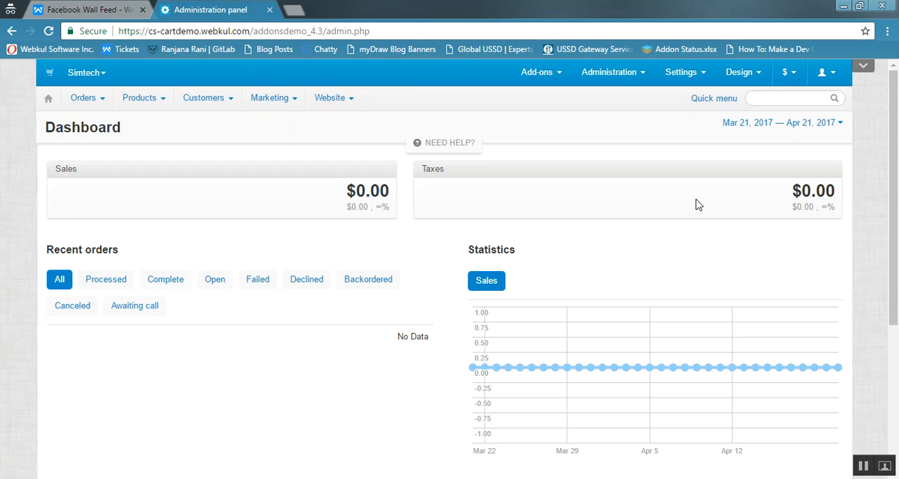
- Open the store layouts and start a new Template block in the Homepage grid that holds Main Banner and Main Content
{"action": "mouse_move", "coordinate": [749, 77]}
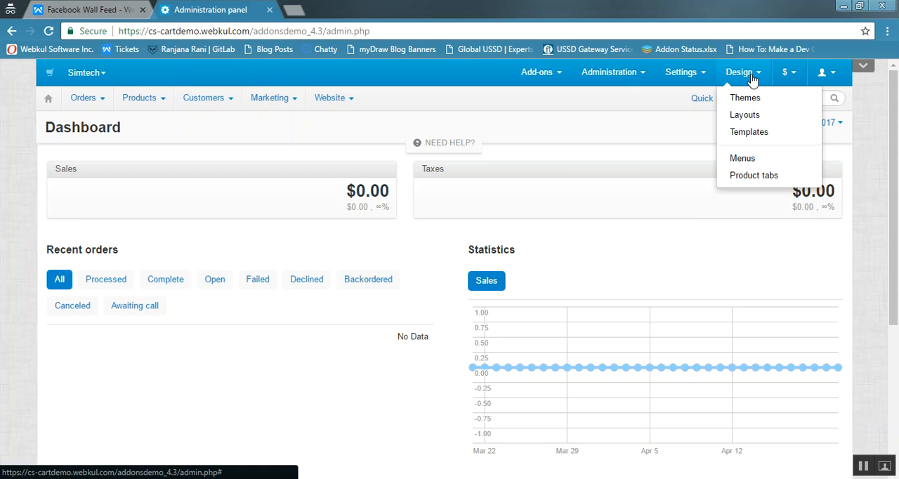
{"action": "left_click", "coordinate": [751, 117]}
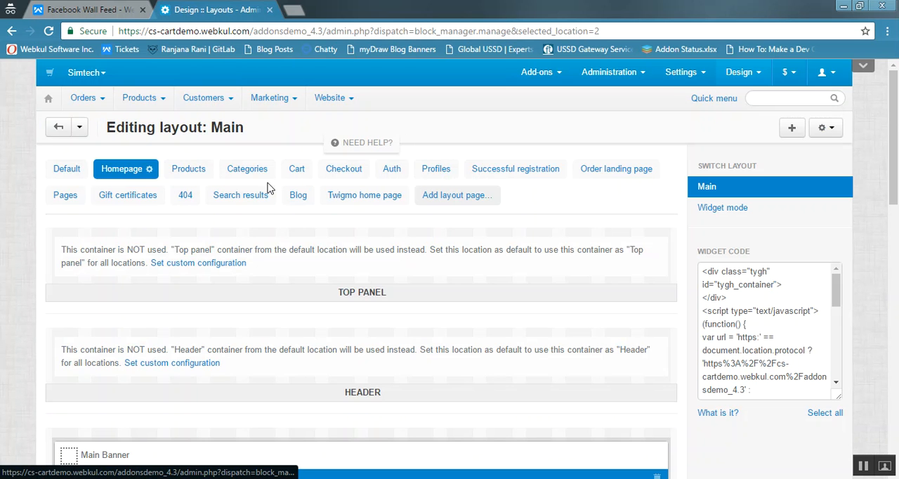
{"action": "scroll", "coordinate": [895, 188], "scroll_direction": "down", "scroll_amount": 1}
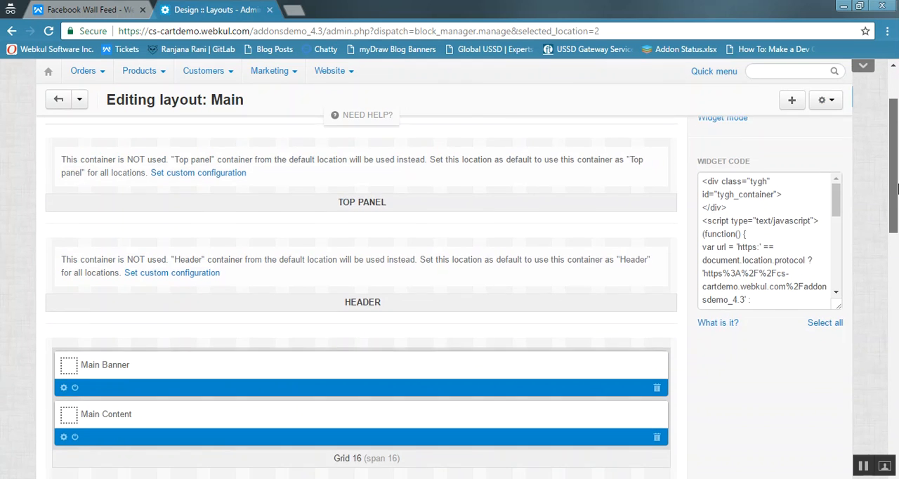
{"action": "scroll", "coordinate": [896, 188], "scroll_direction": "down", "scroll_amount": 3}
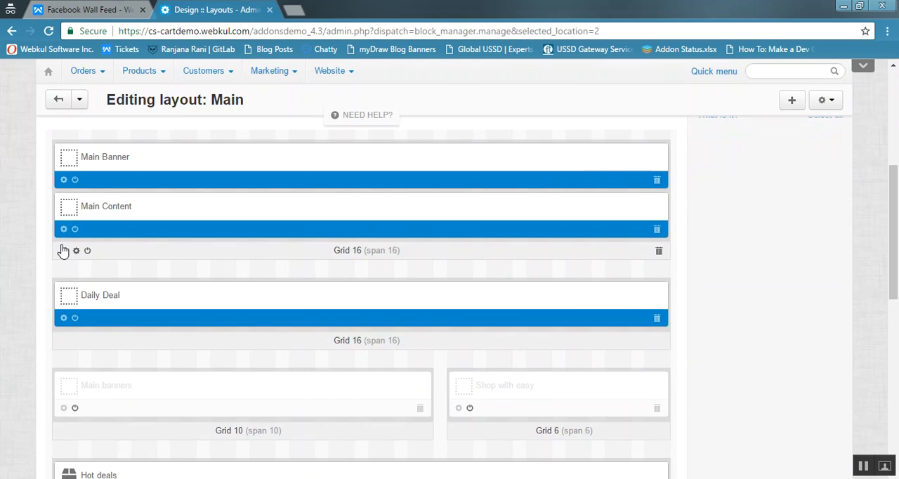
{"action": "left_click", "coordinate": [65, 250]}
{"action": "left_click", "coordinate": [93, 280]}
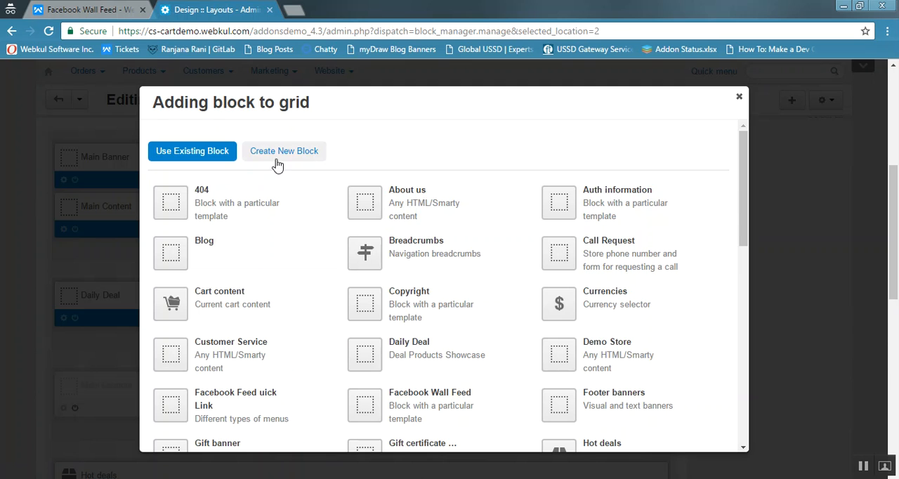
{"action": "left_click", "coordinate": [292, 160]}
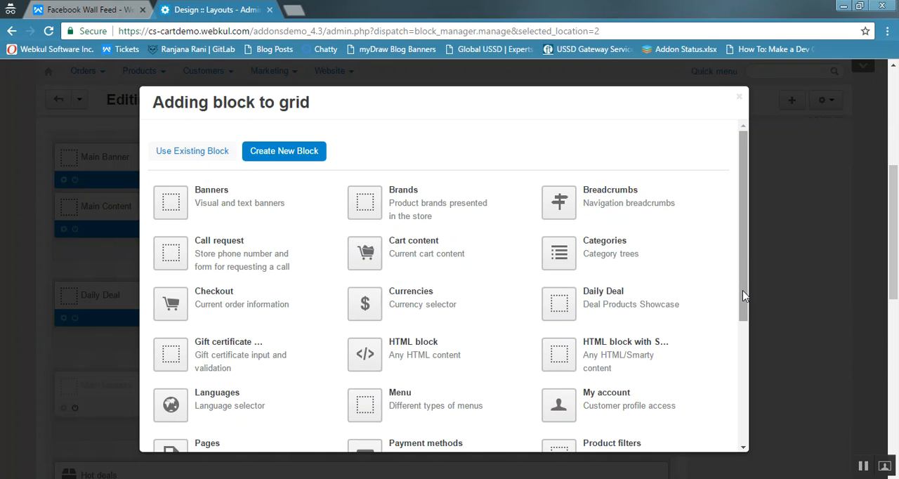
{"action": "left_click_drag", "start_coordinate": [748, 316], "coordinate": [753, 435]}
{"action": "left_click", "coordinate": [440, 435]}
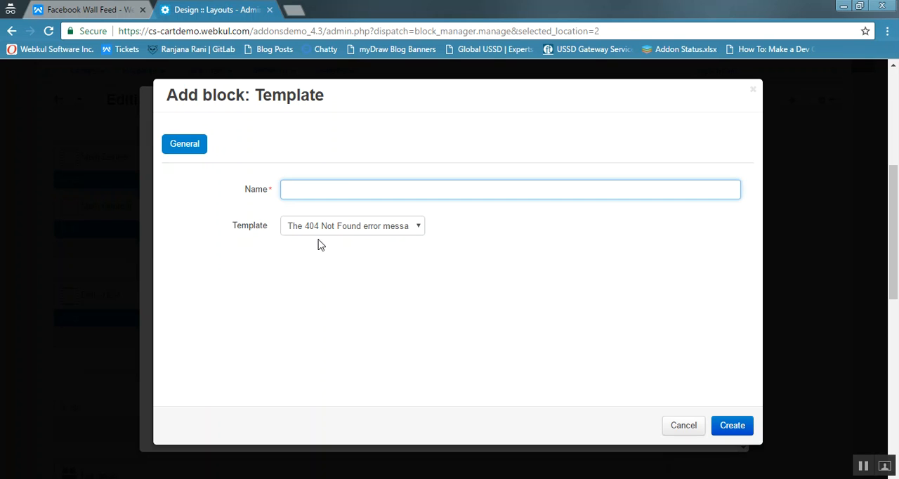
- Name the block FB Wall Feed, assign it the Facebook Wall Feed template and create it
{"action": "left_click", "coordinate": [345, 193]}
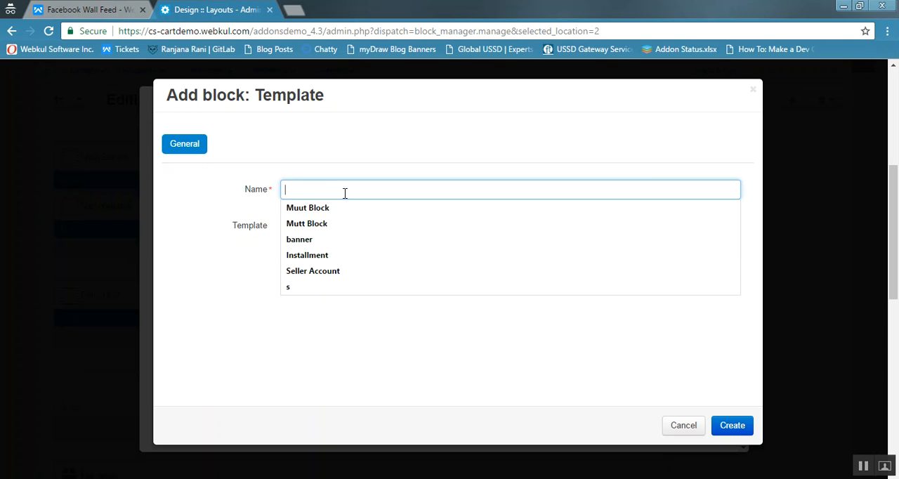
{"action": "type", "text": "FB Wall"}
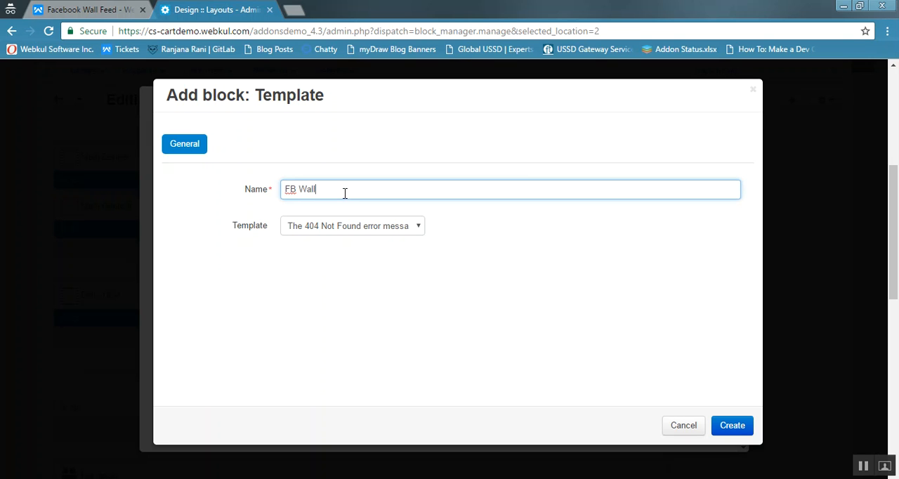
{"action": "type", "text": " Feed"}
{"action": "left_click", "coordinate": [384, 232]}
{"action": "key", "text": "End"}
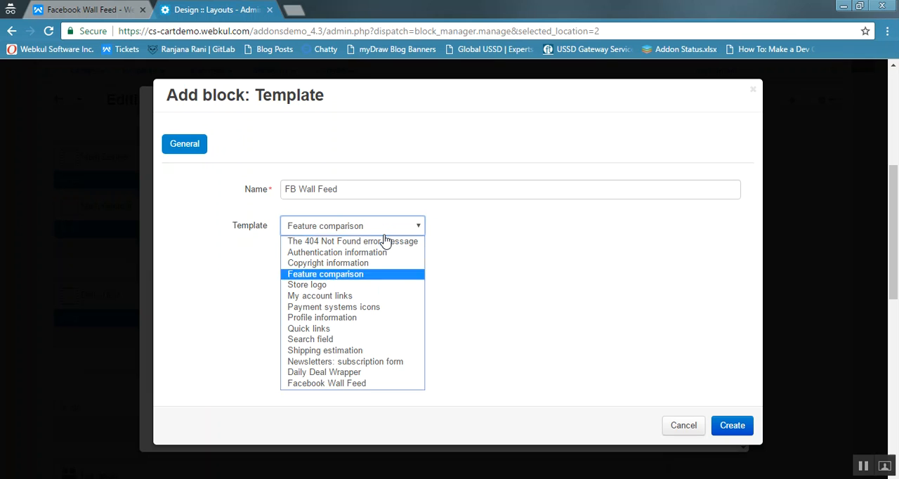
{"action": "left_click", "coordinate": [396, 386]}
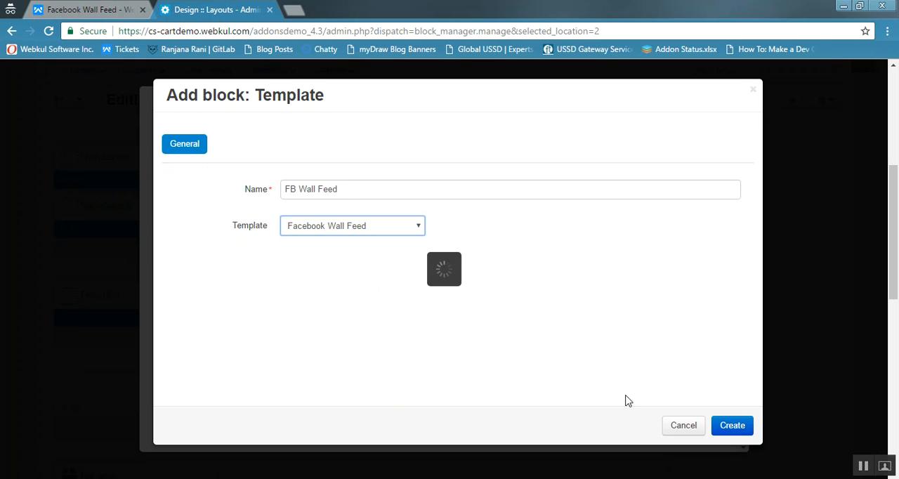
{"action": "left_click", "coordinate": [732, 425]}
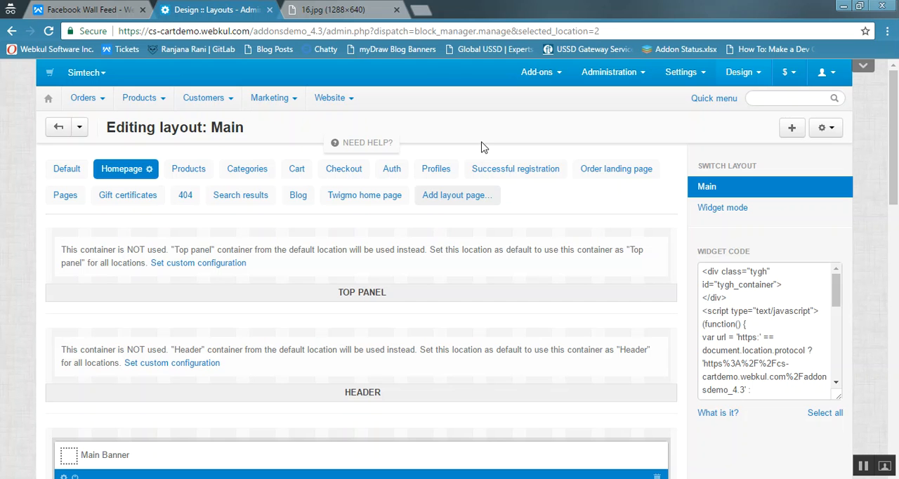
- Switch to the 16.jpg image to view the front end of the Facebook Wall Feed
{"action": "left_click", "coordinate": [362, 11]}
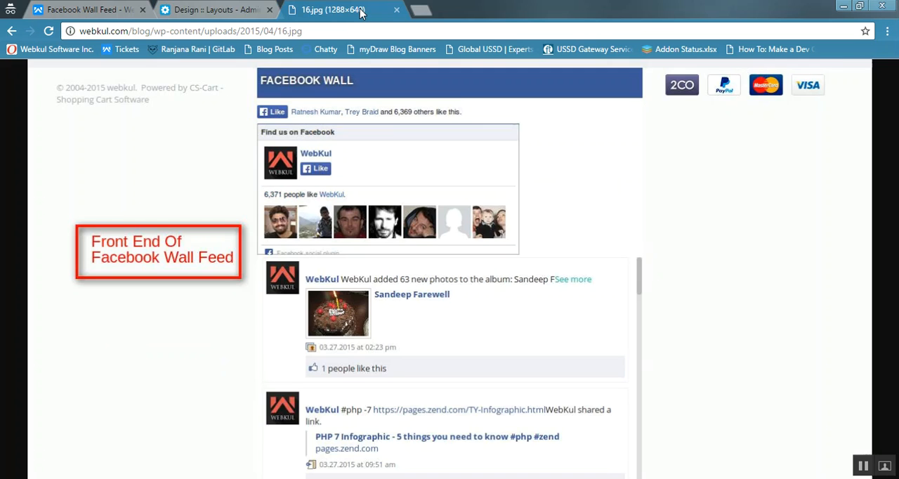